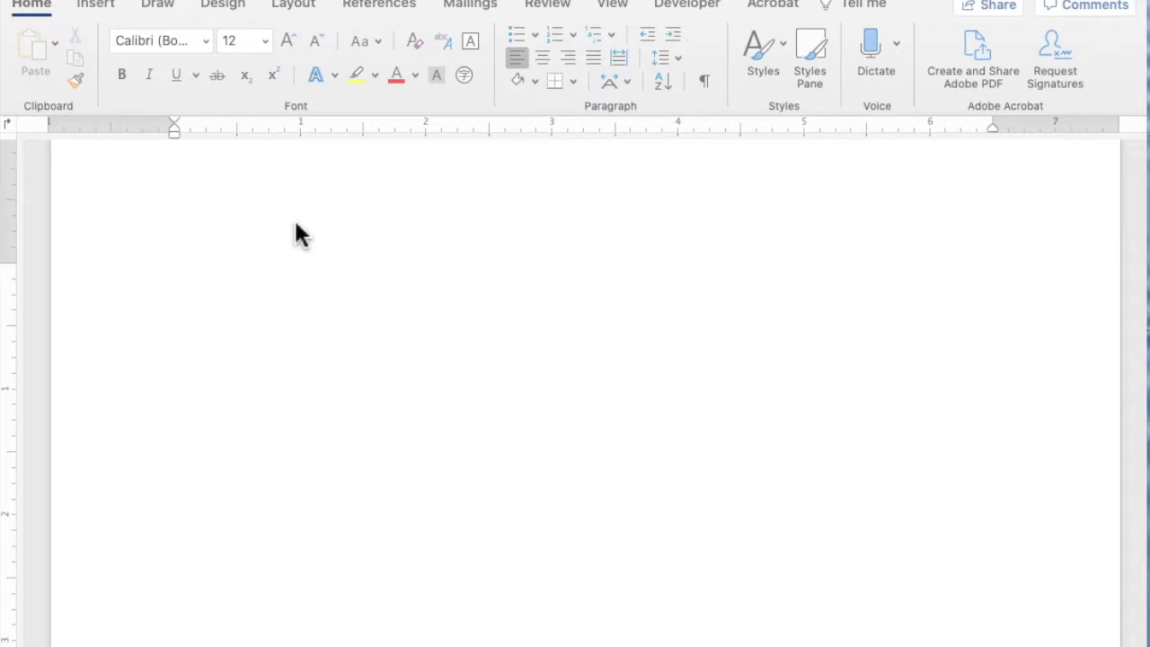
- Apply the Ion theme to the blank document
click(230, 8)
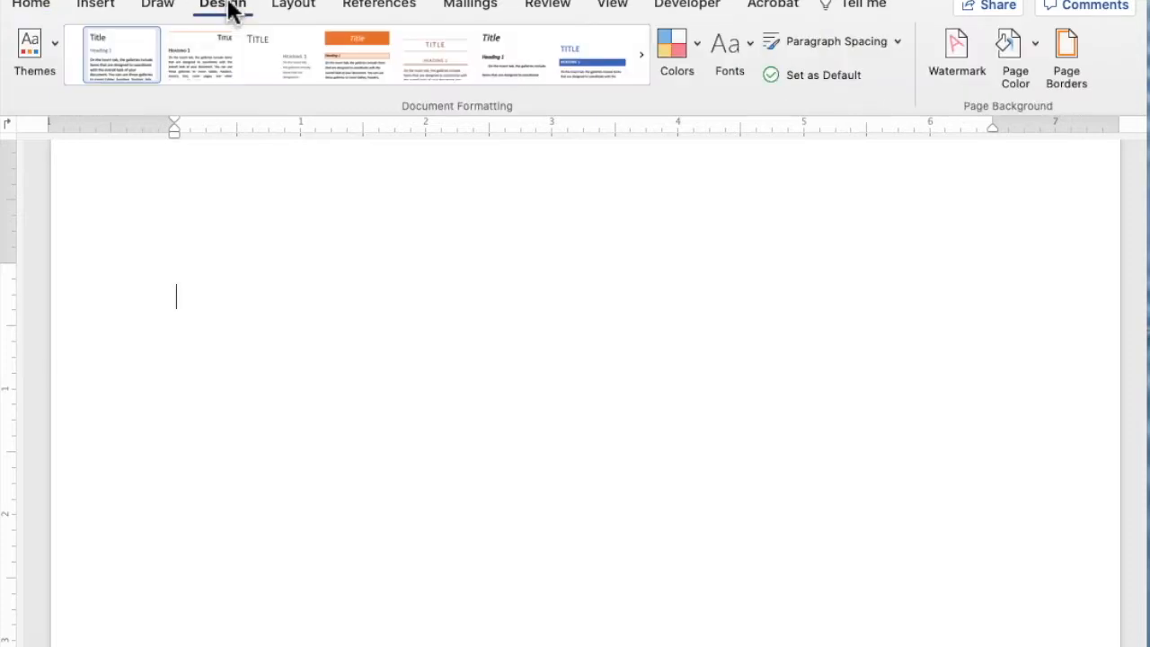
click(59, 54)
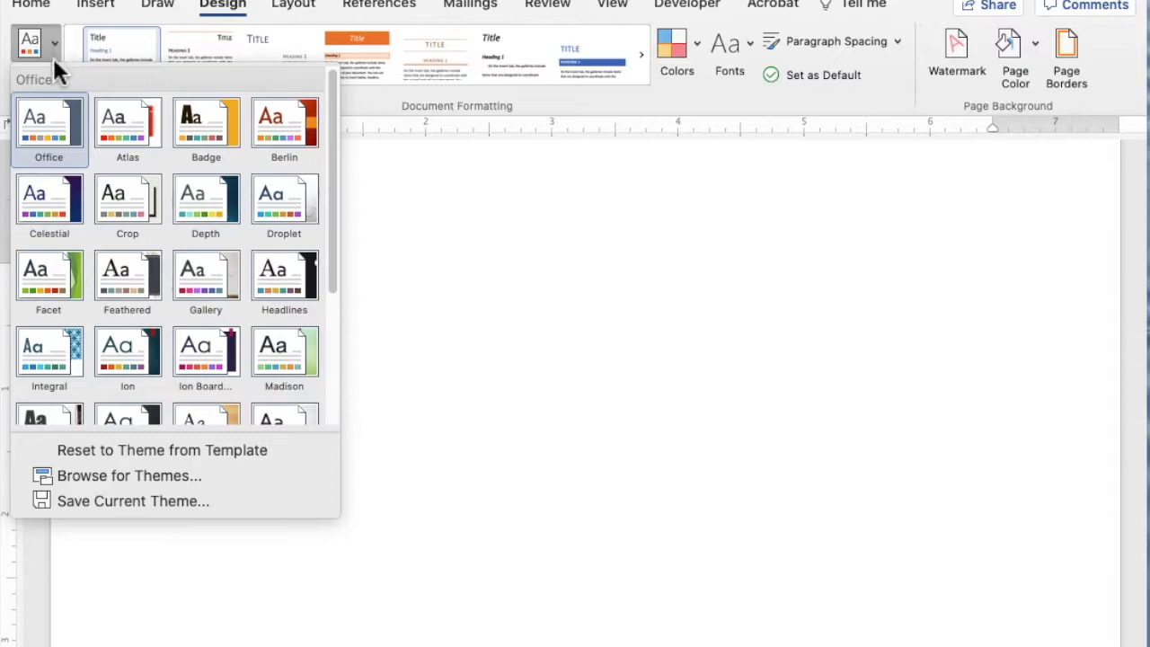
click(335, 152)
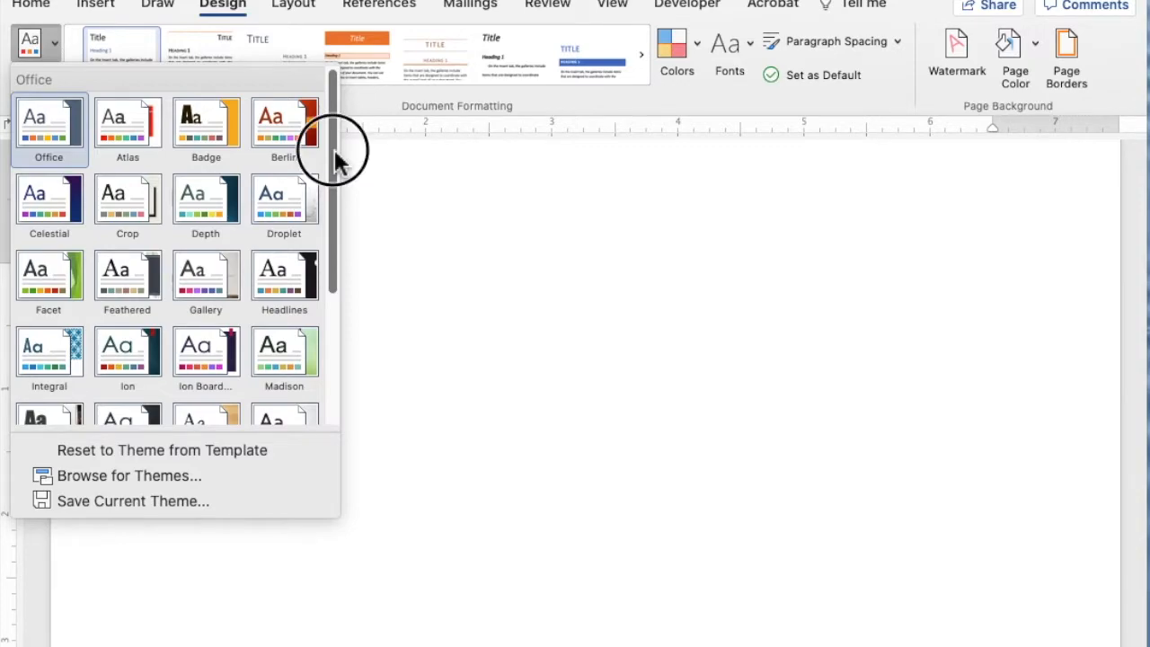
drag(335, 152, 313, 197)
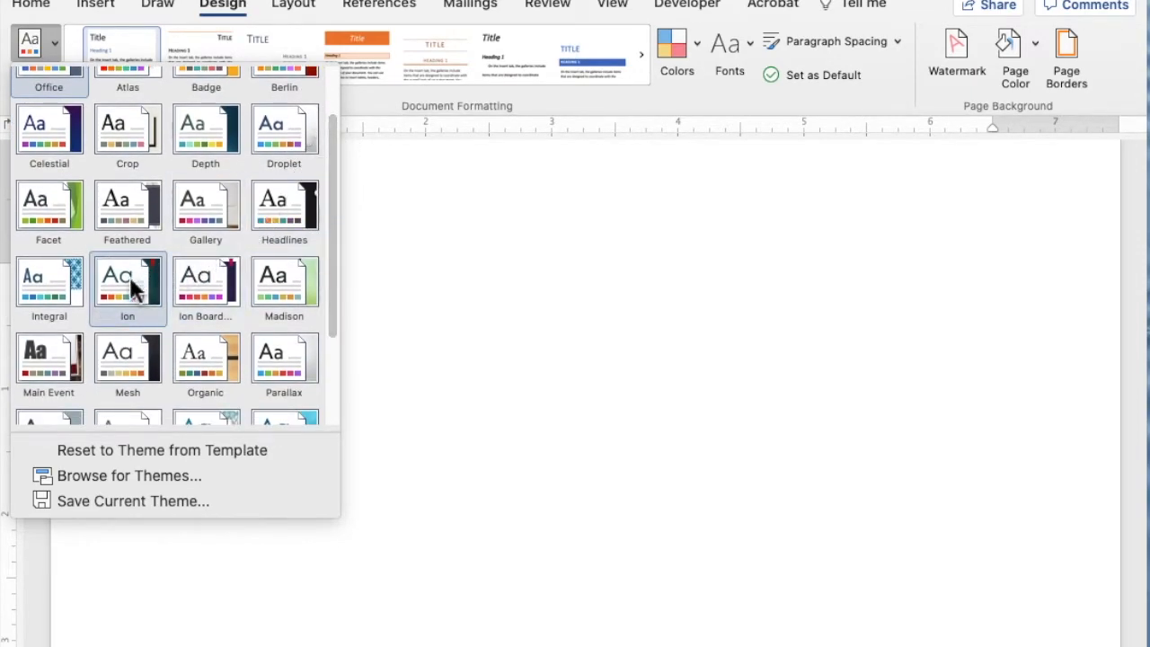
click(131, 288)
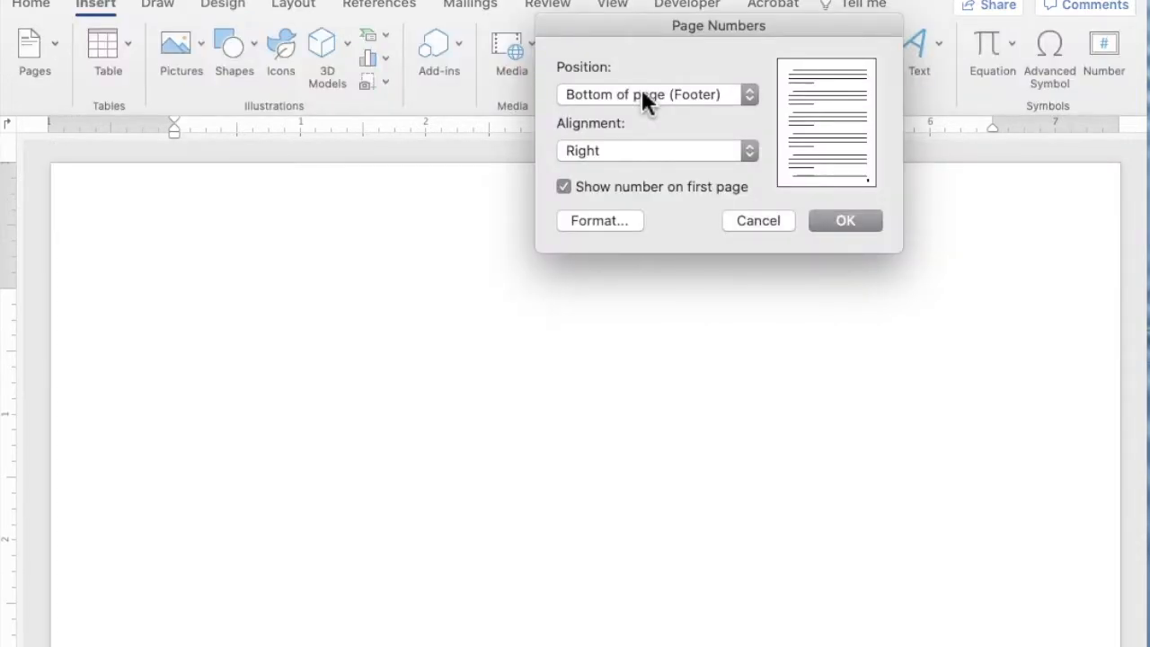
- Add page numbers in the footer at the bottom of the page, aligned left and shown on the first page, and check the footer
click(845, 220)
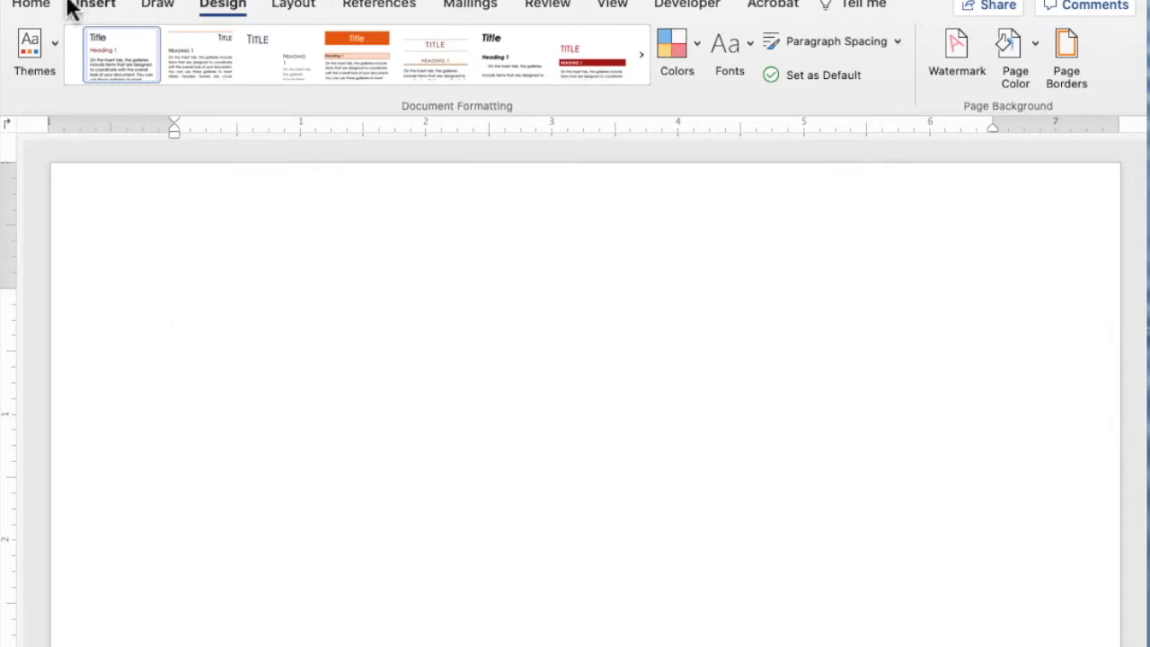
click(110, 9)
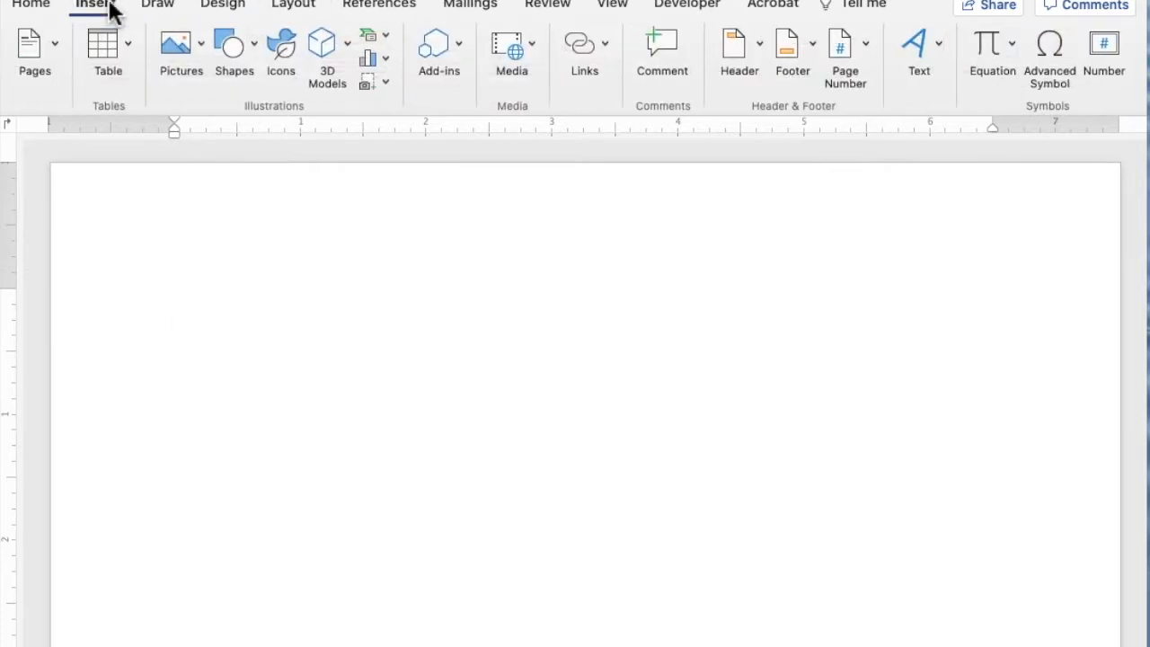
click(864, 47)
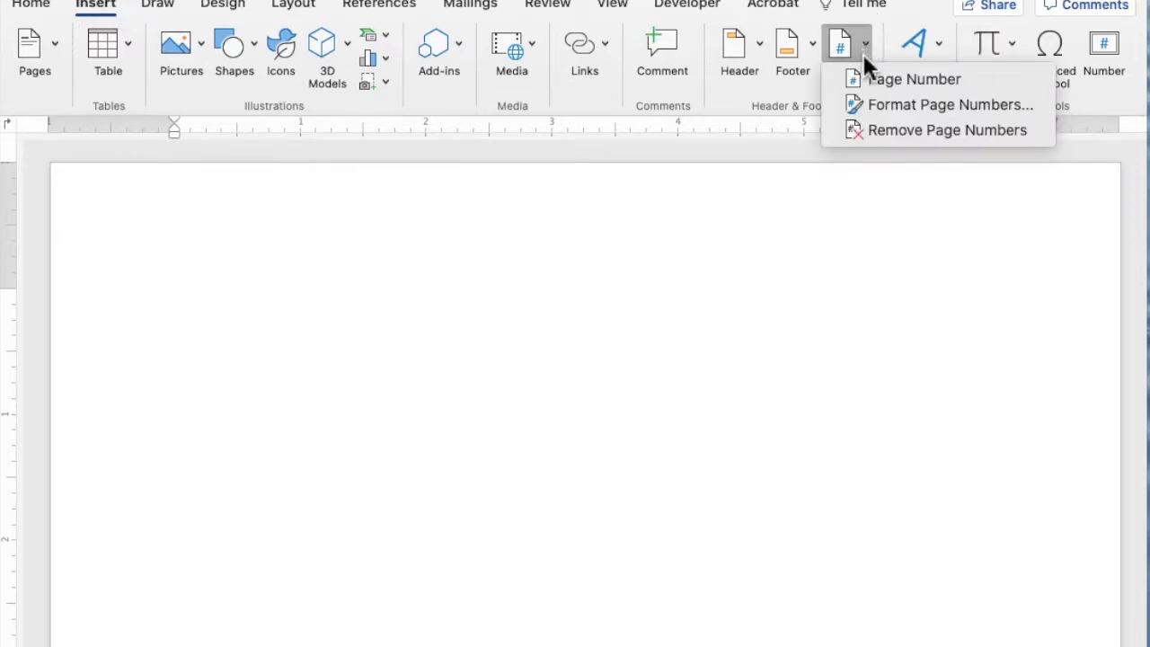
click(905, 79)
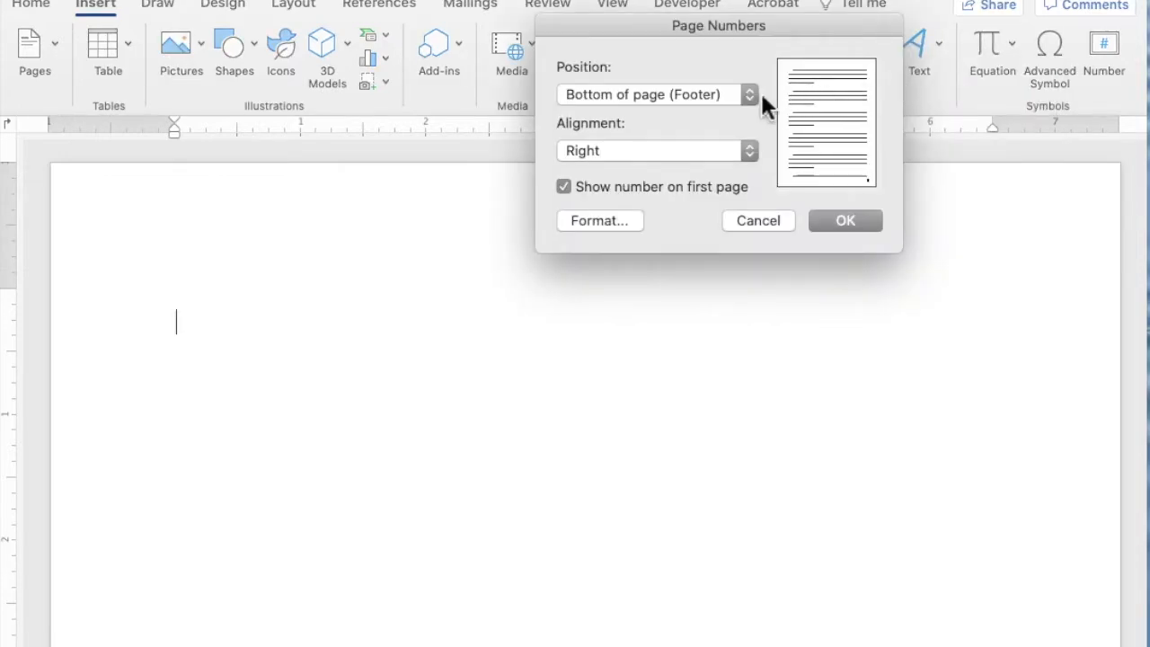
click(751, 153)
click(699, 113)
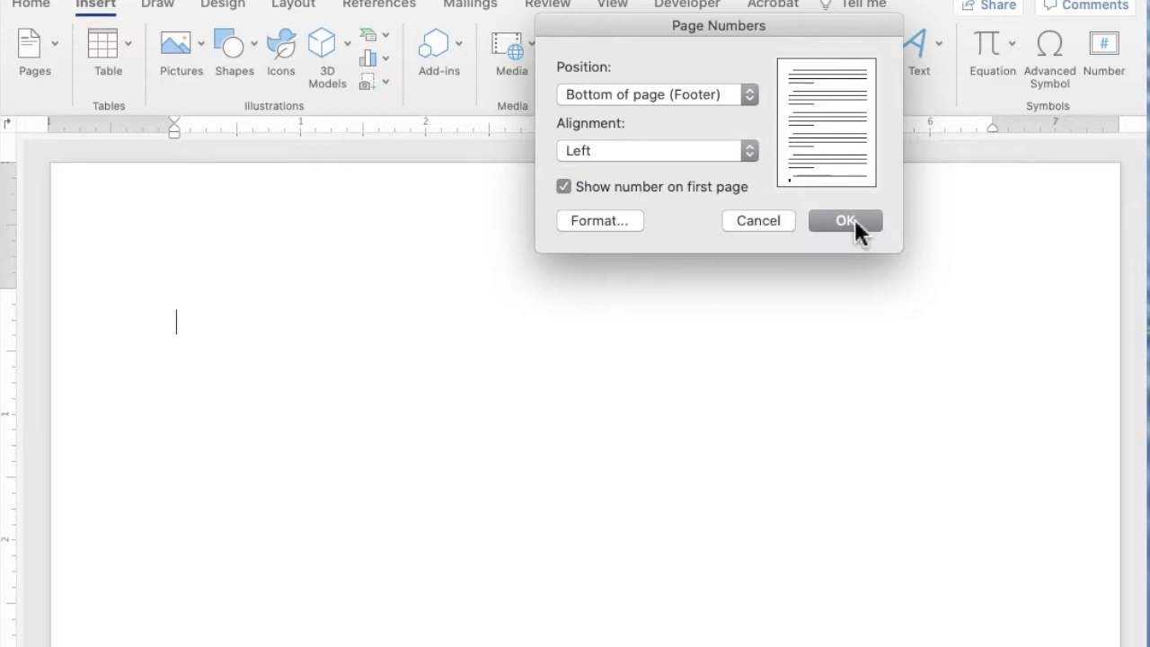
click(857, 230)
scroll(636, 314, down, 10)
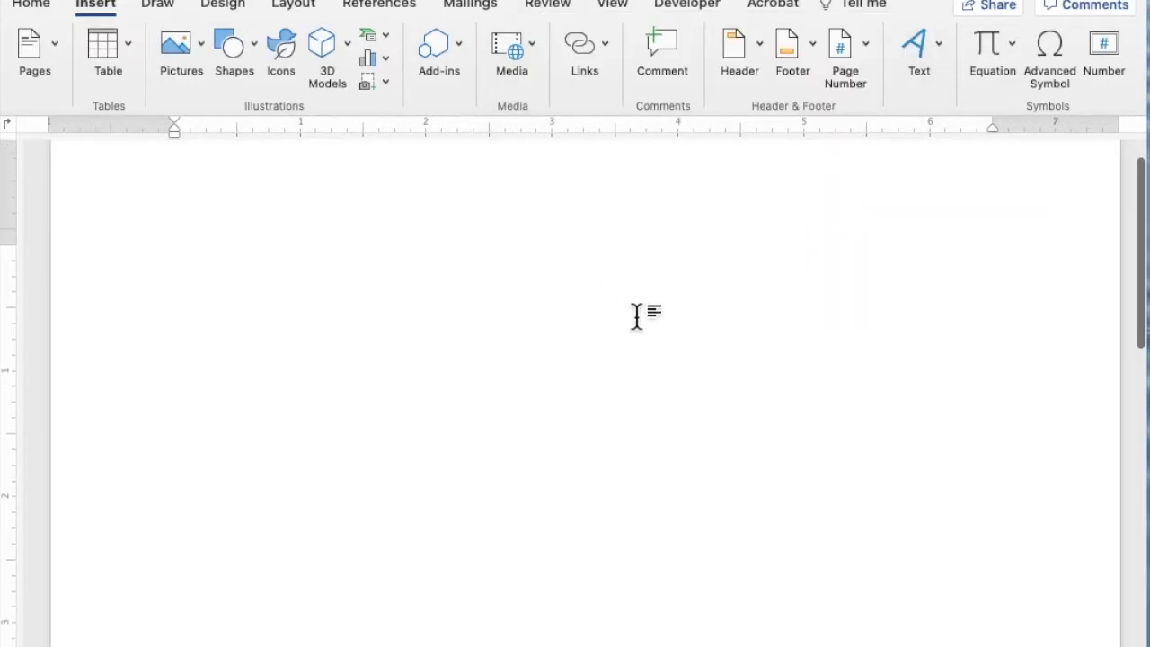
scroll(637, 315, down, 10)
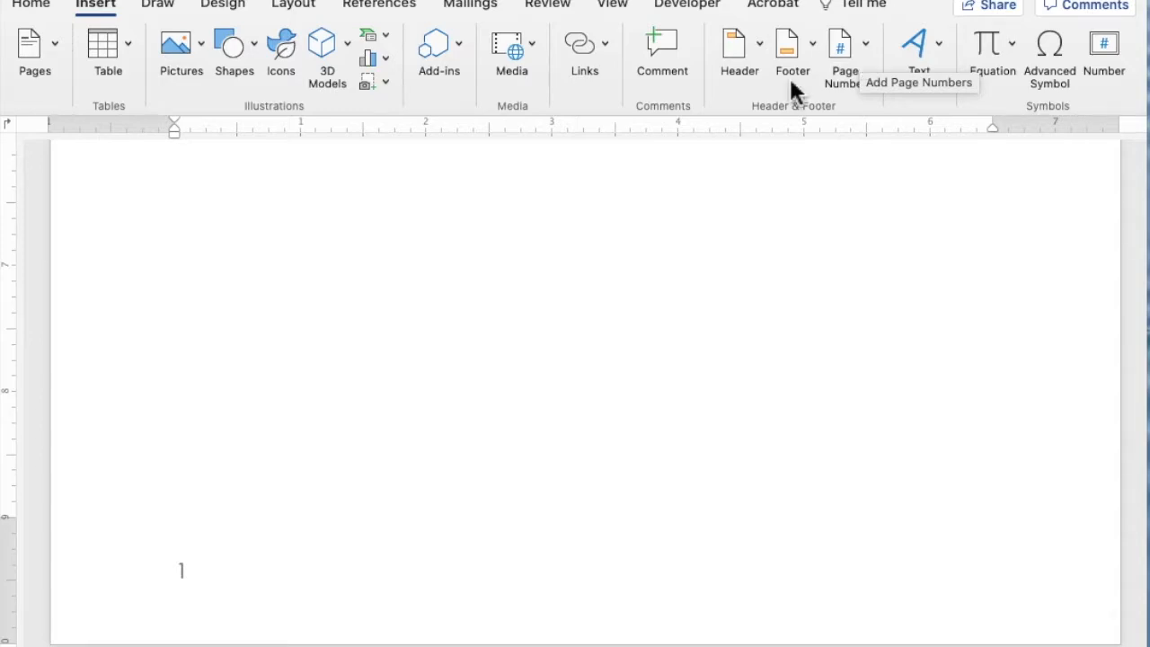
scroll(590, 332, down, 1)
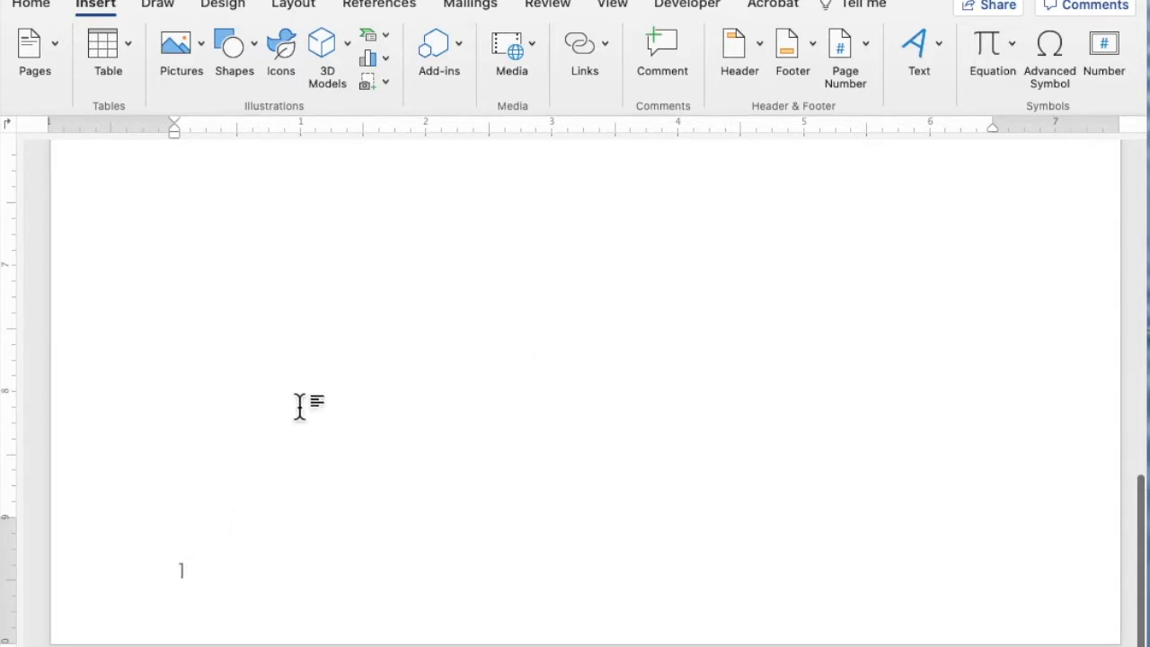
scroll(517, 334, up, 10)
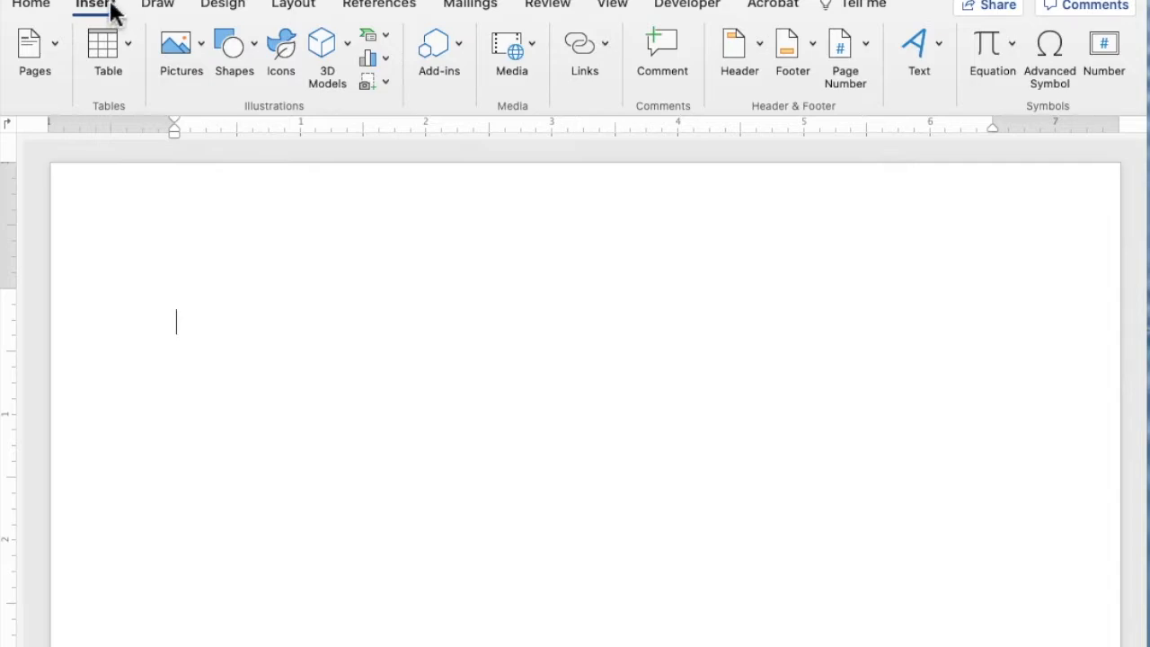
- Set the page margins to Normal, 1" on all sides, and display the paragraph marks
click(285, 7)
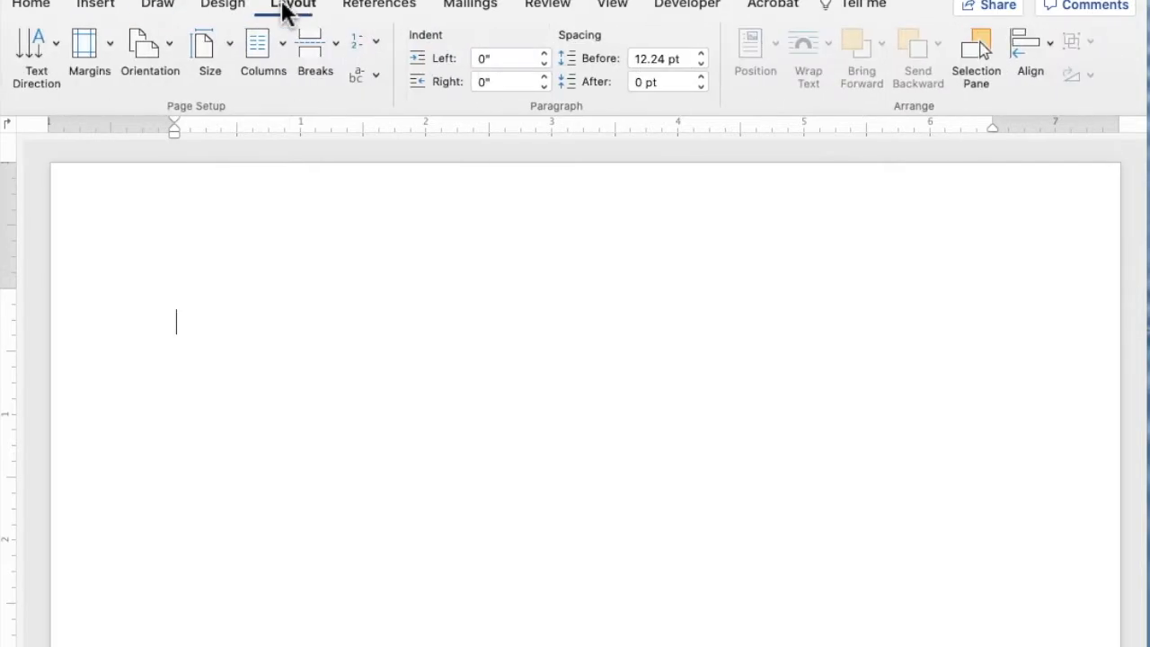
click(110, 46)
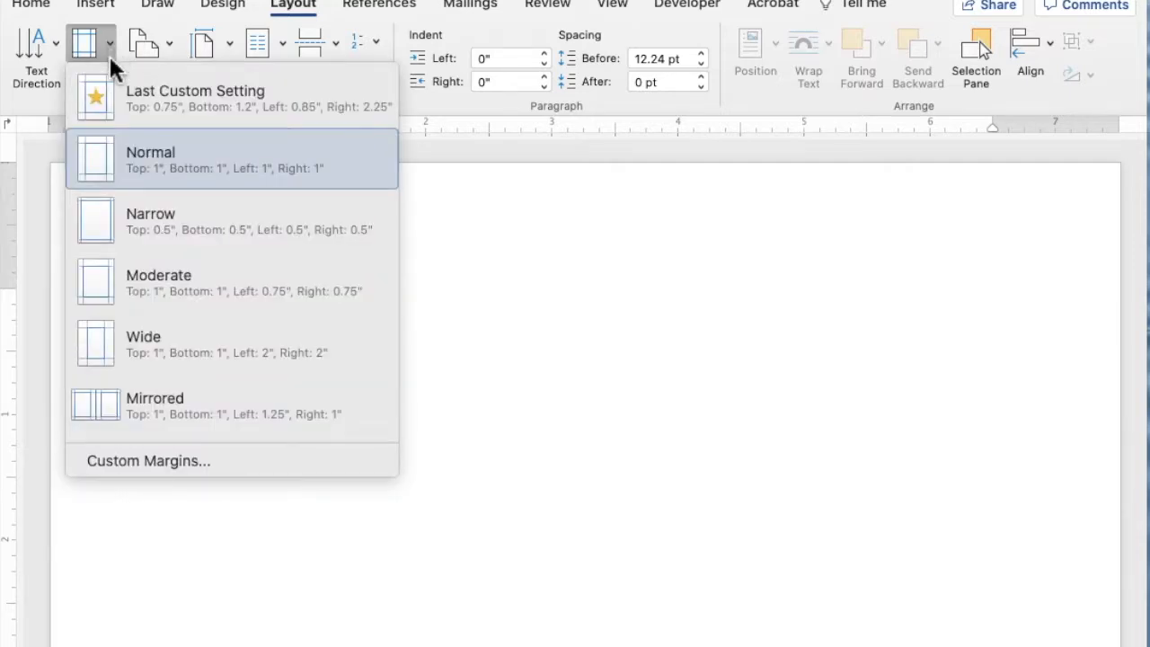
click(191, 171)
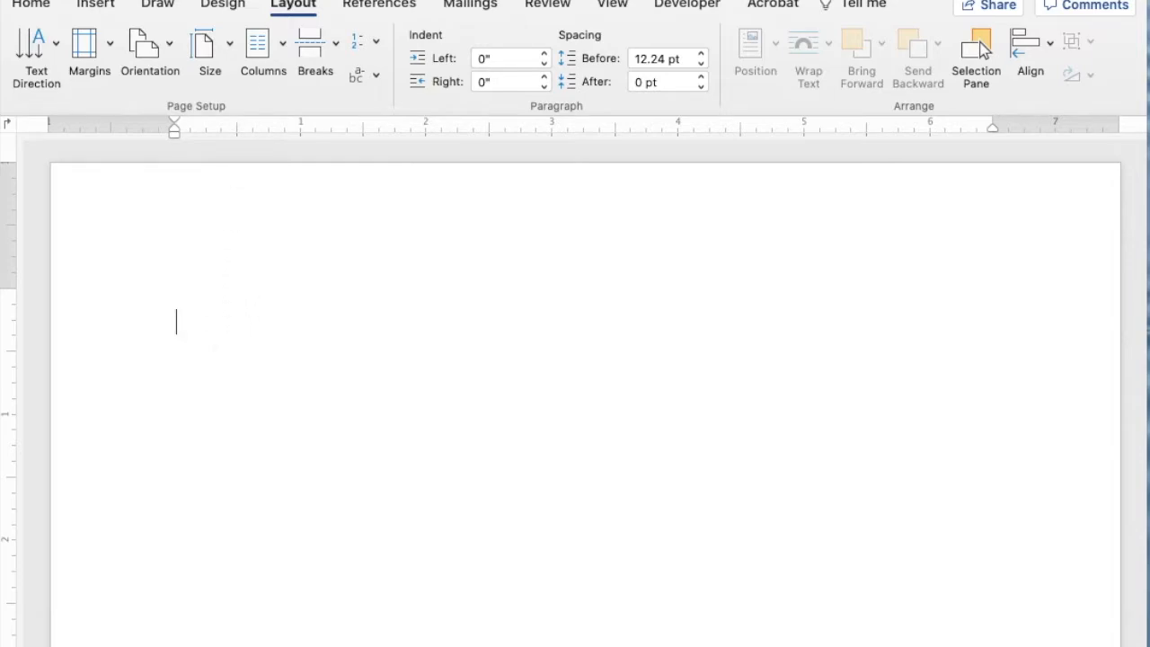
click(41, 7)
click(703, 81)
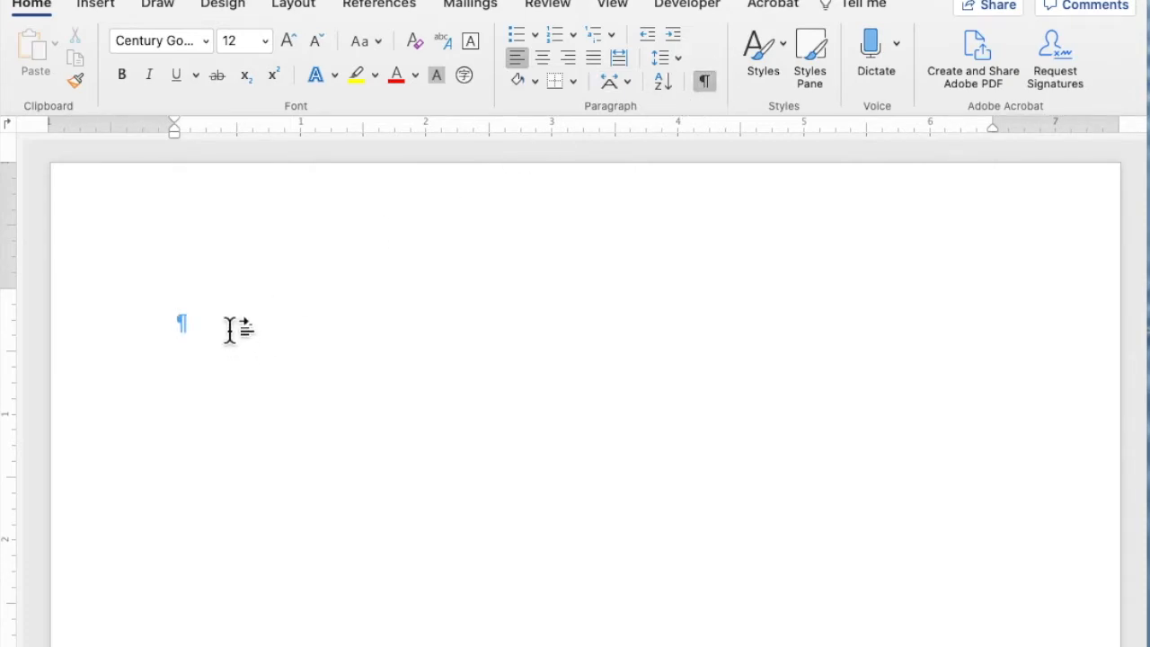
- Enter the author's name on the first line with blank paragraphs below it, and center the name
key(Return)
key(Return)
click(224, 323)
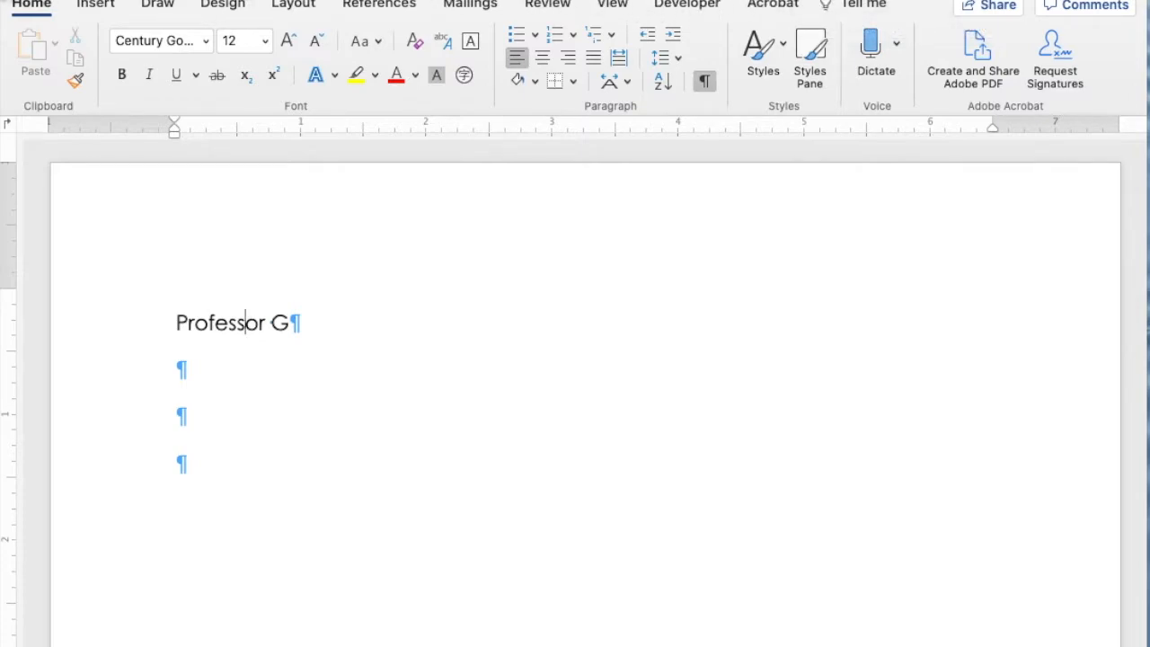
click(544, 59)
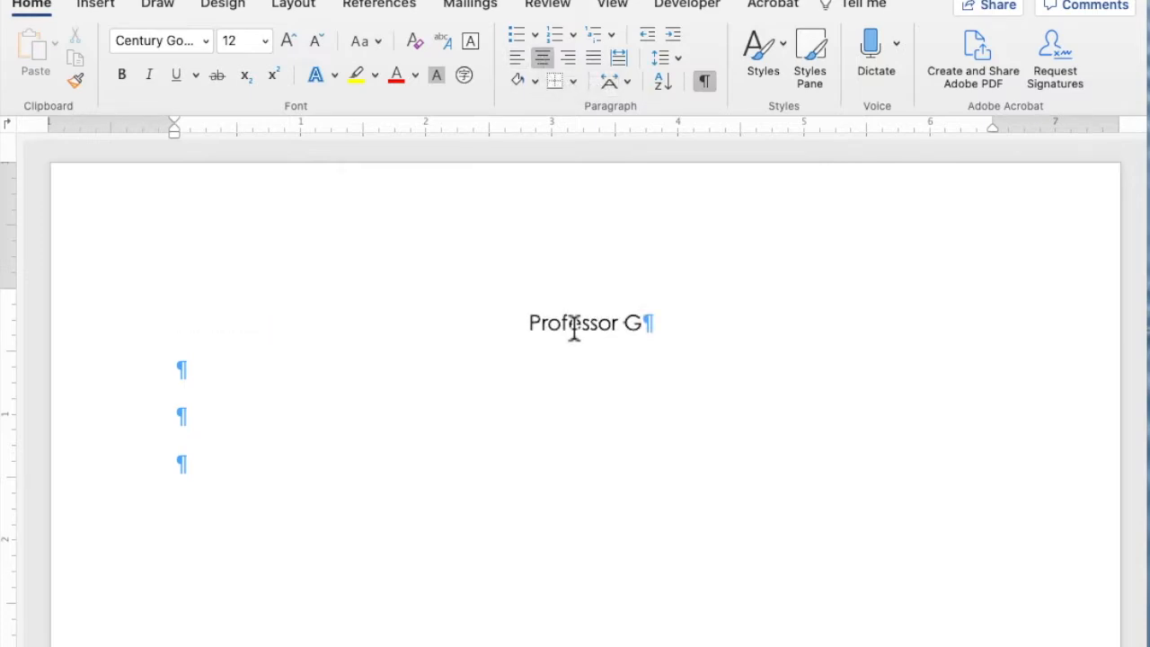
- Insert a table with six columns and four rows on the first blank line below the centered name
click(353, 358)
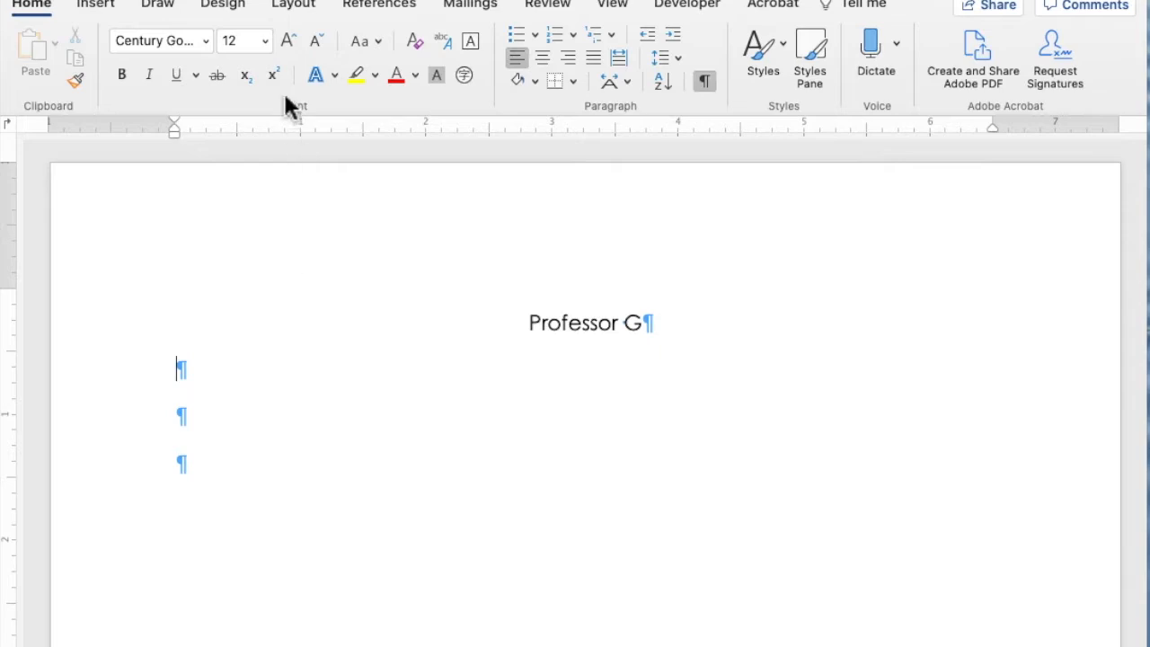
click(102, 11)
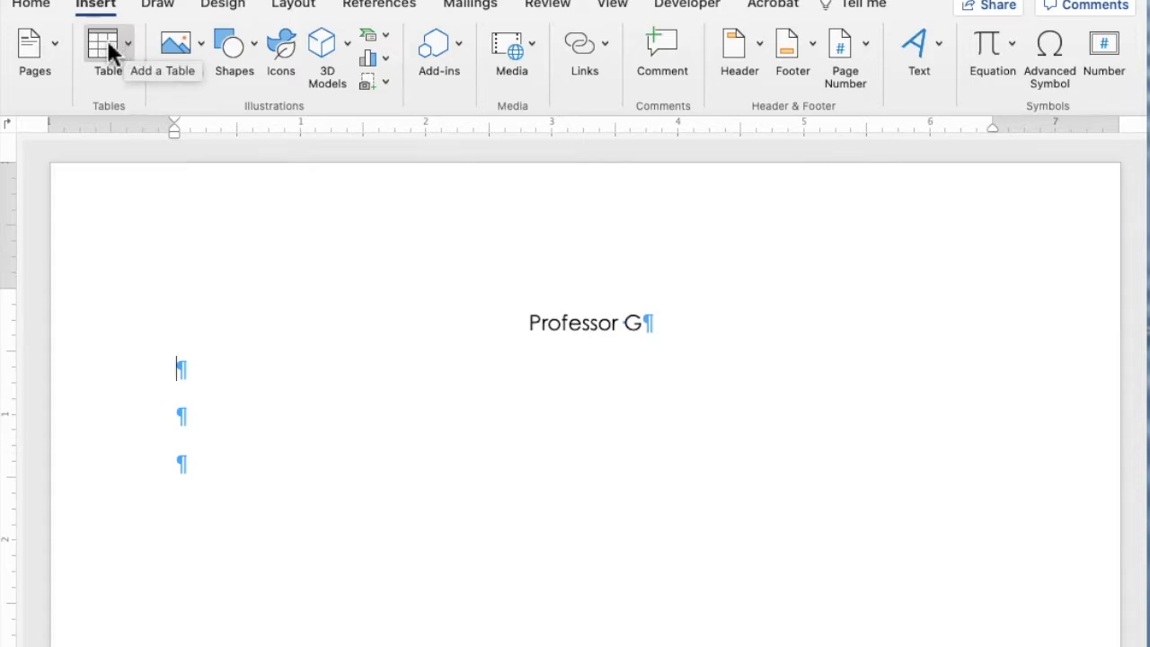
click(107, 39)
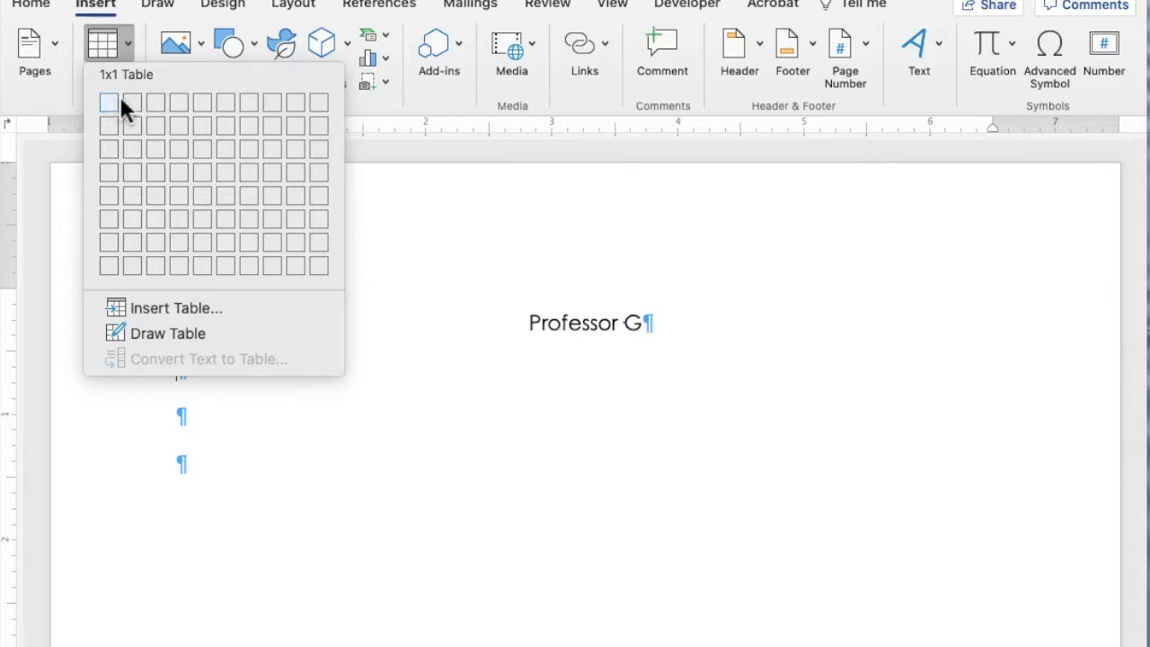
click(227, 169)
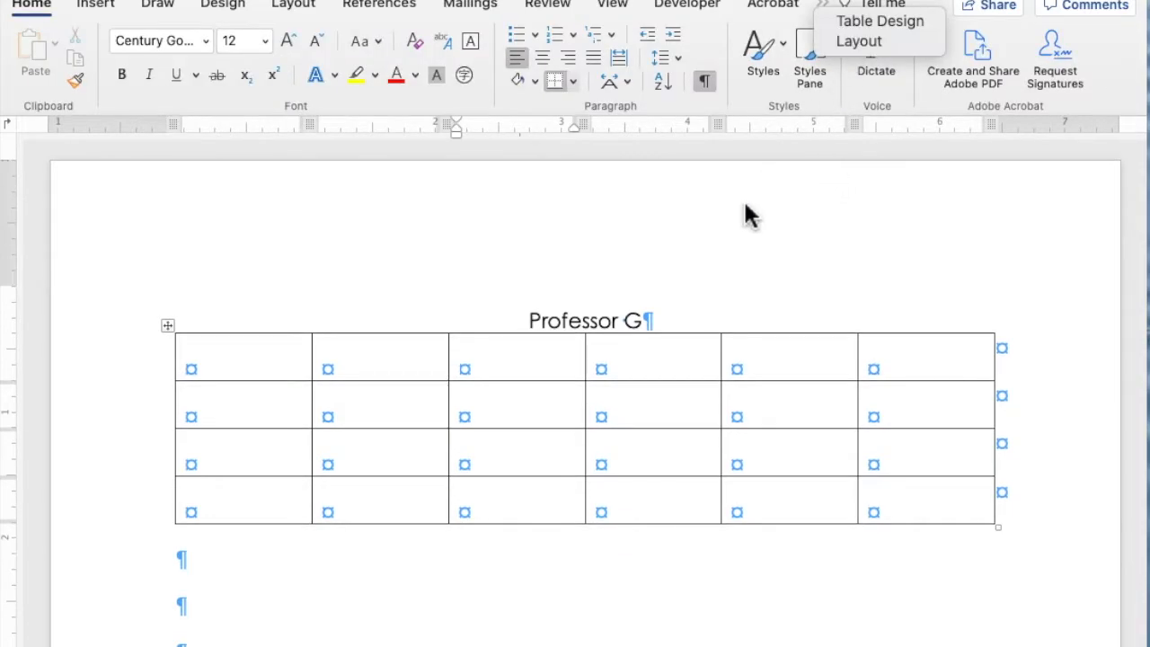
- Apply the blue table style with a dark header row, dark first column and banded rows to the table
click(743, 212)
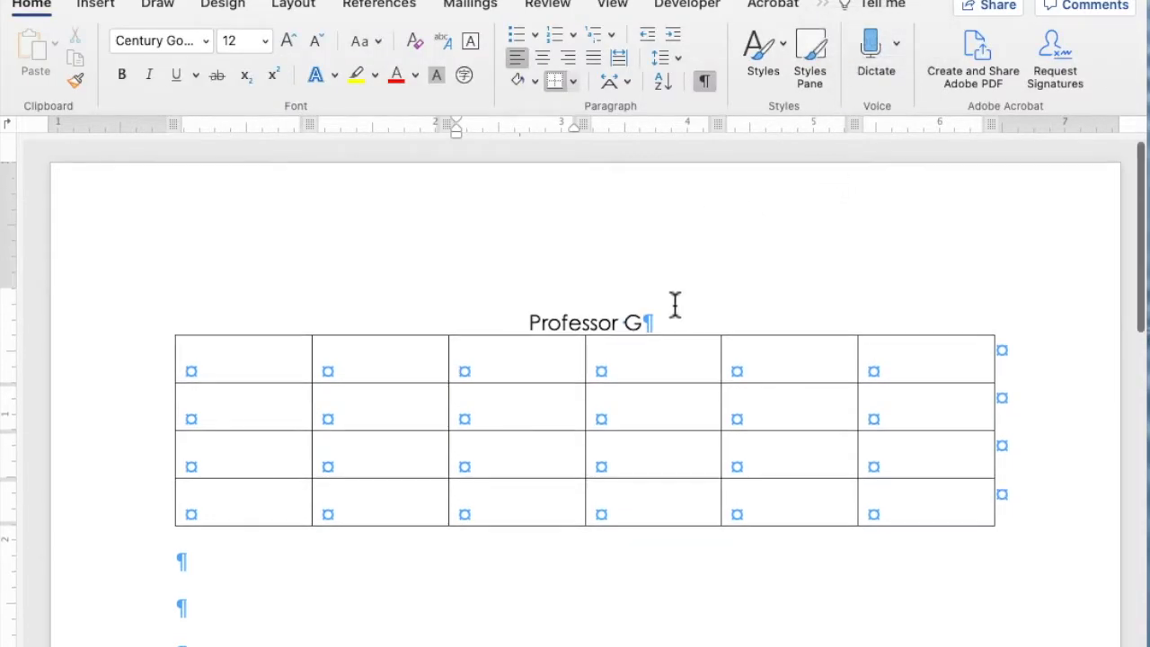
click(629, 377)
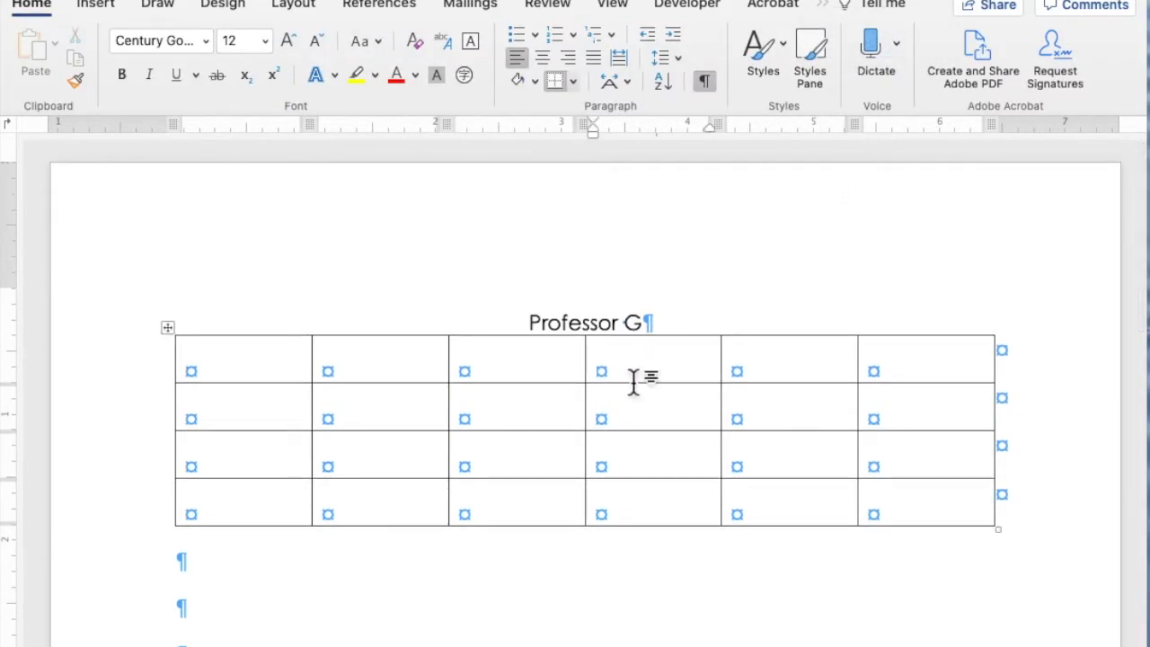
click(826, 9)
click(827, 9)
click(827, 9)
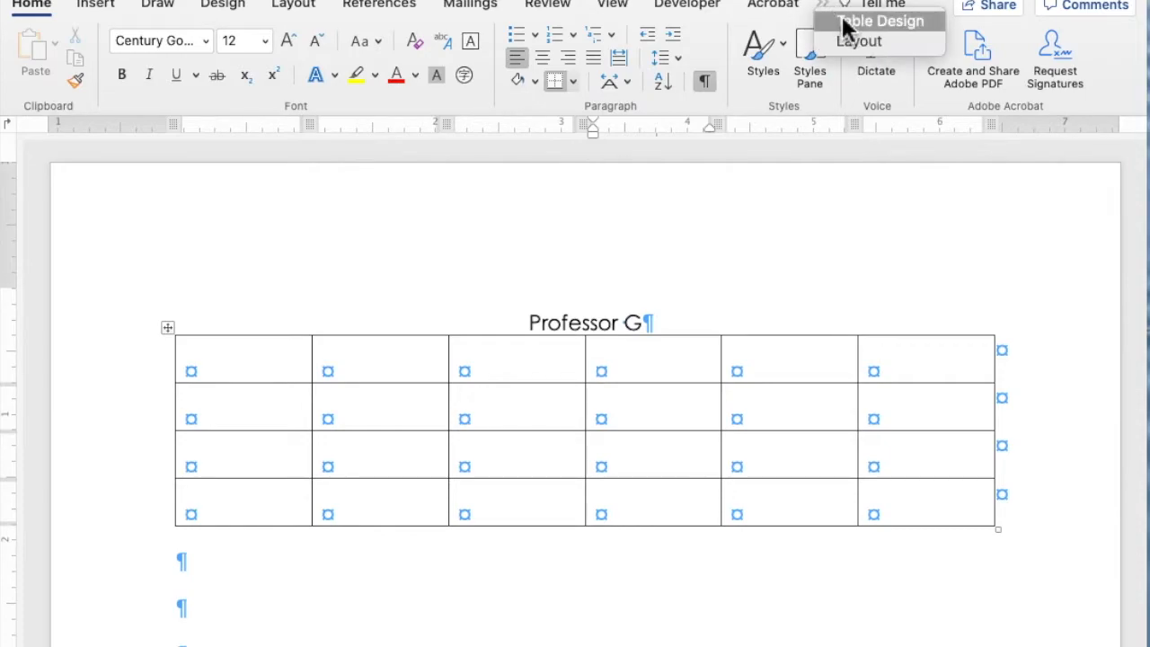
click(840, 19)
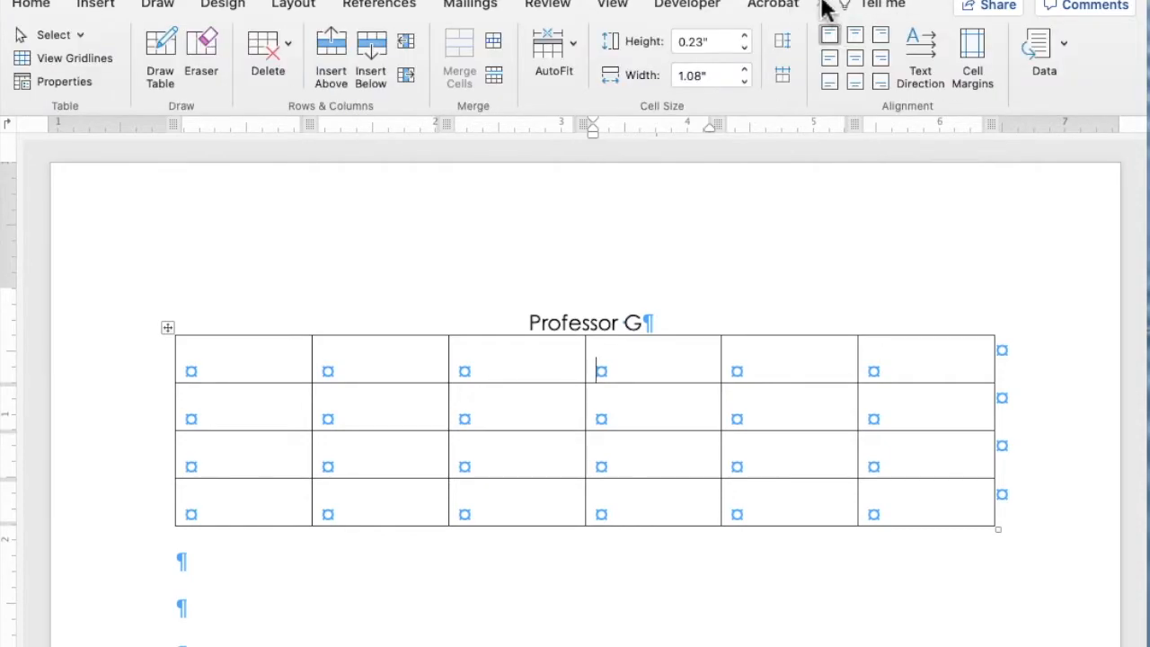
click(826, 9)
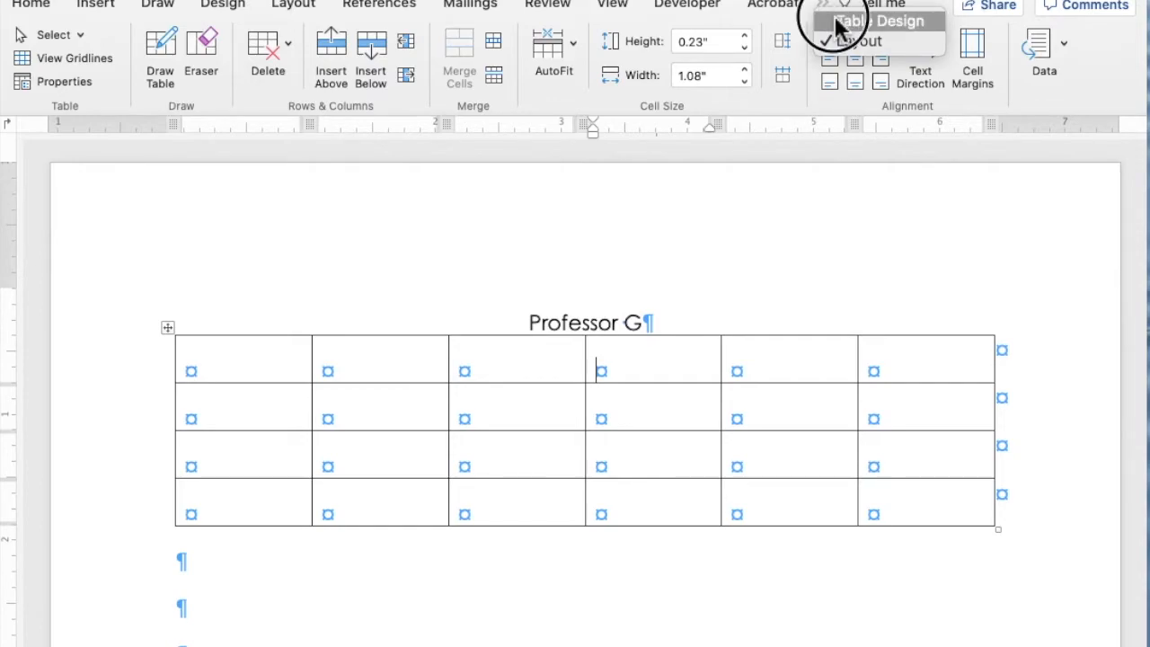
click(841, 20)
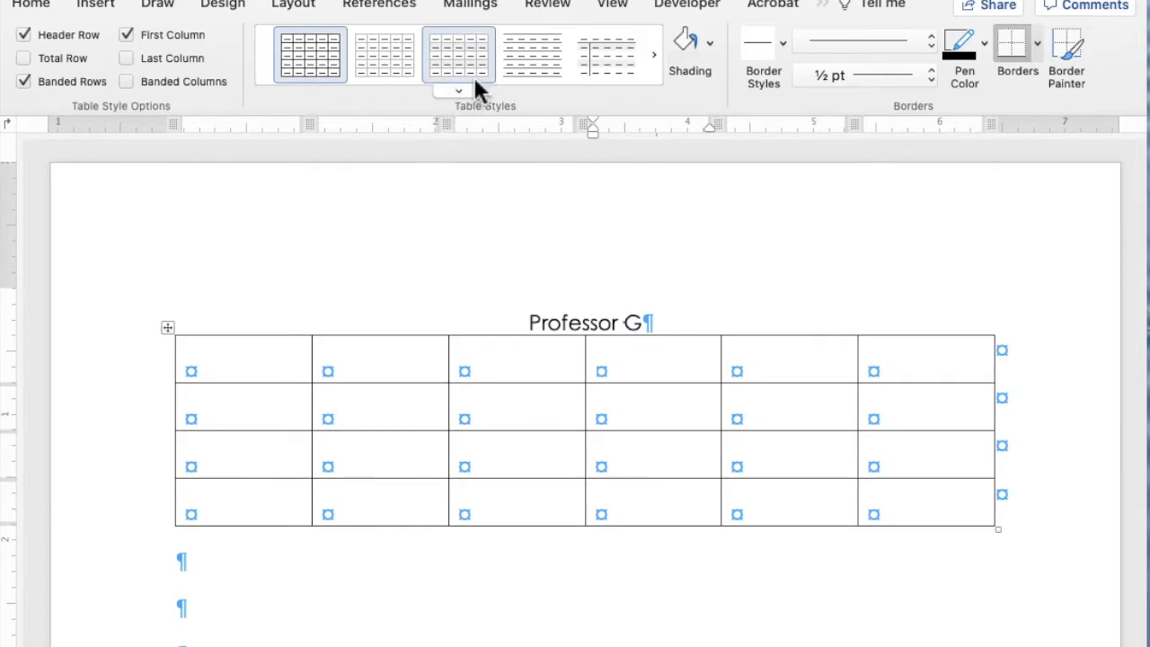
click(461, 94)
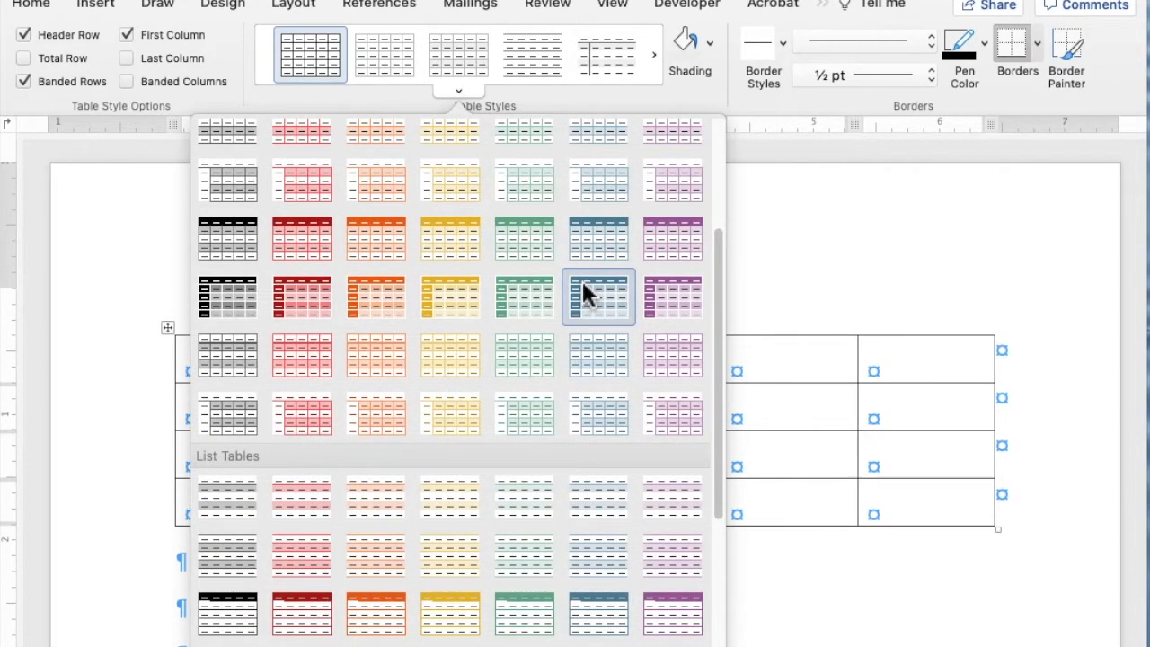
click(585, 292)
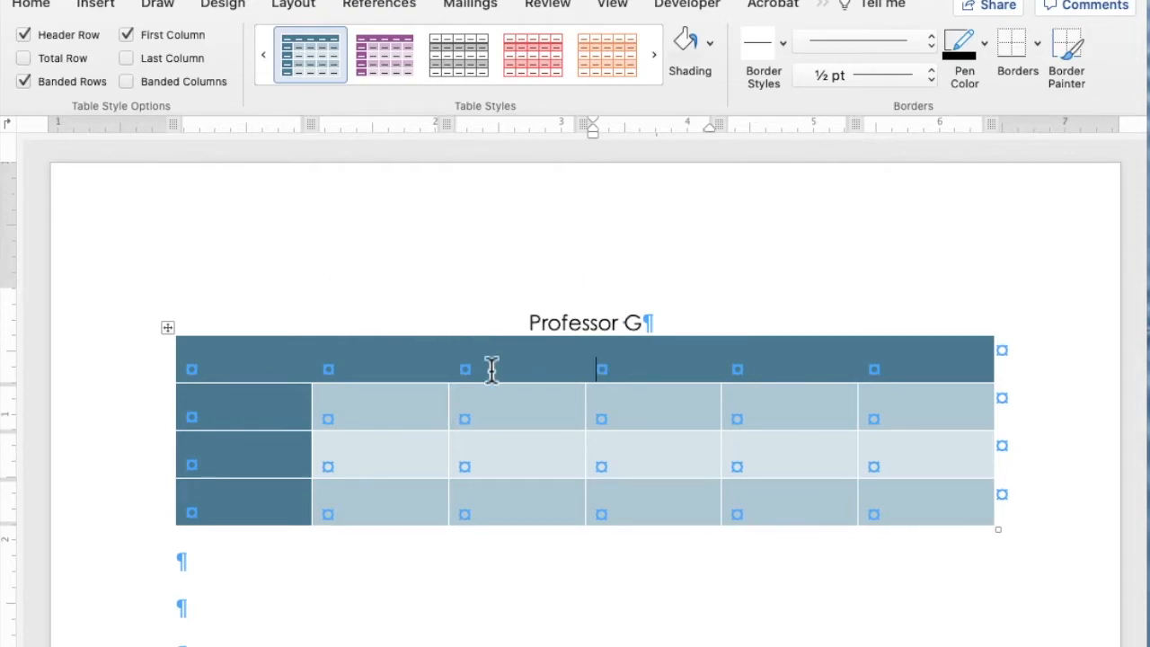
- Fill the header cells with Career Title, Education/Degrees, Required/Mandatory Skills, Preferred/Alternate Skills, Essential Personality Traits and Interested (YN), and place the cursor in the cell below Career Title
scroll(333, 364, down, 1)
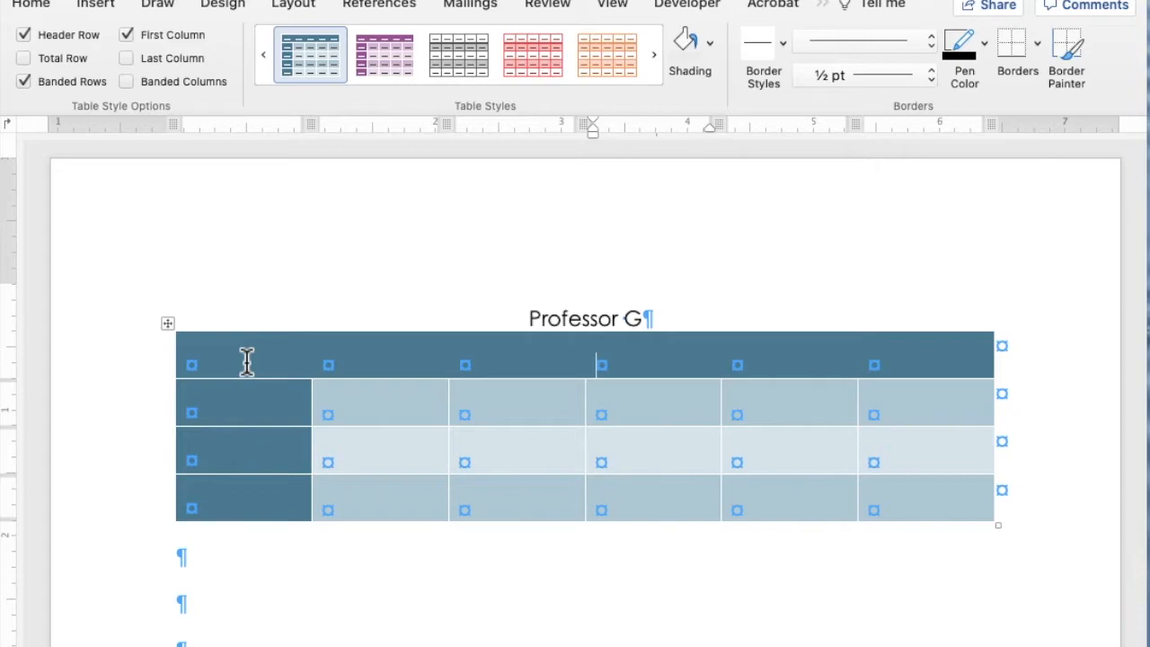
click(237, 362)
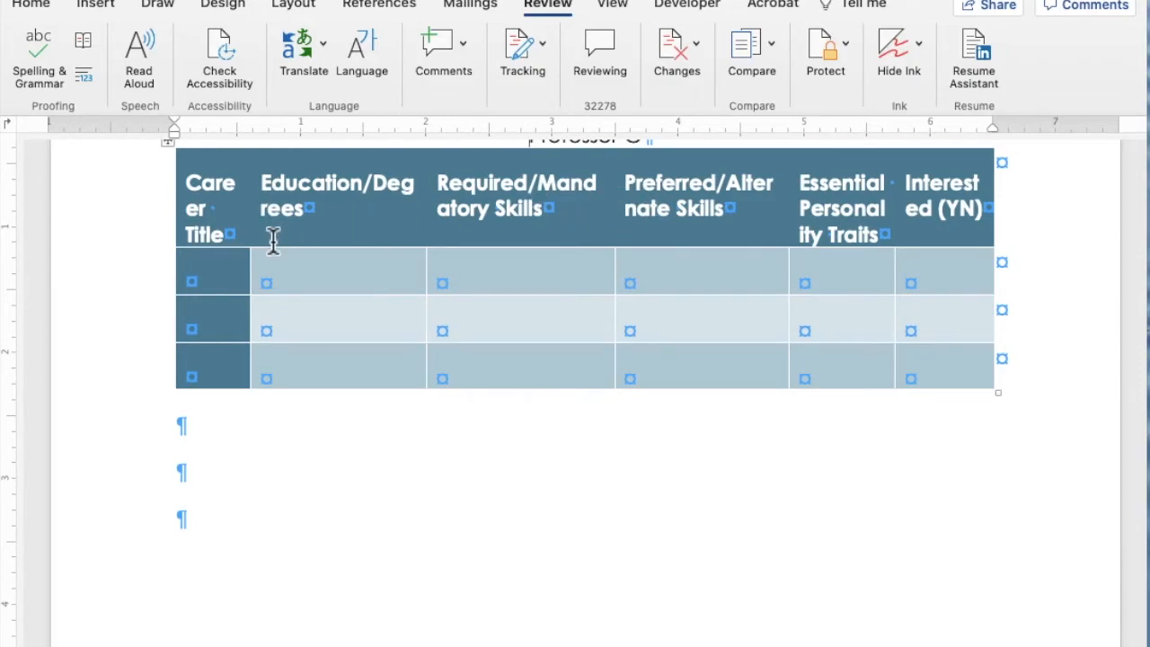
click(232, 279)
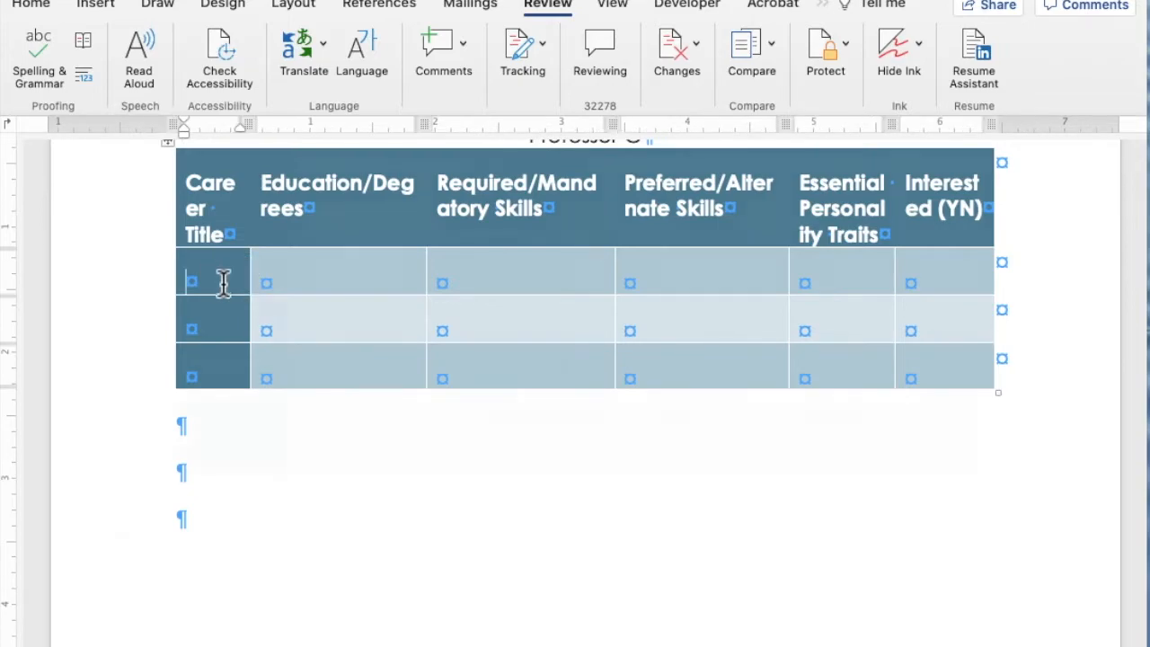
- Paste the prepared data for the Geo Analist, Infrastructure Technician and Rocket Scientist careers into the three rows below the header
key(super+v)
scroll(117, 533, up, 3)
scroll(117, 533, up, 5)
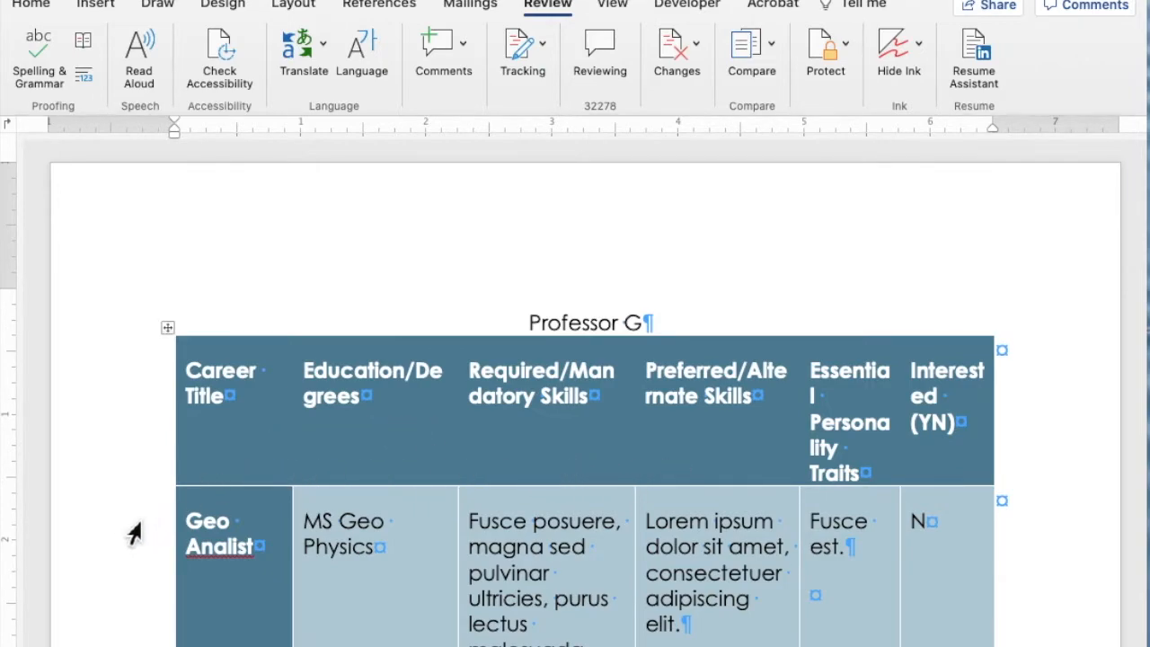
scroll(133, 534, down, 5)
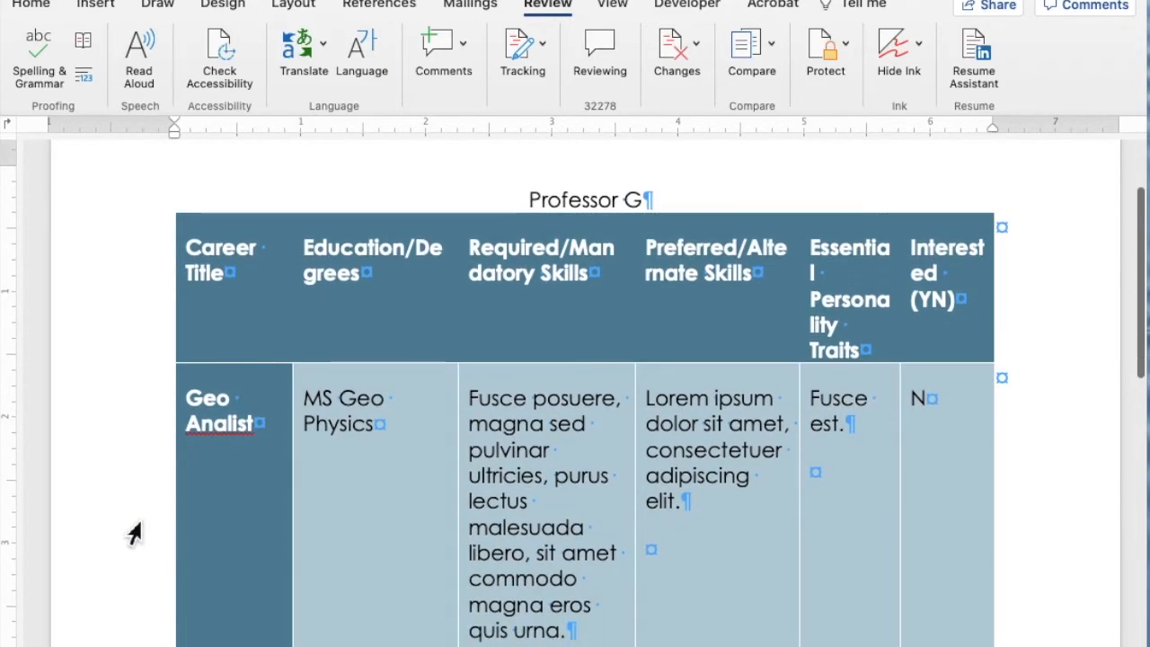
scroll(133, 533, down, 8)
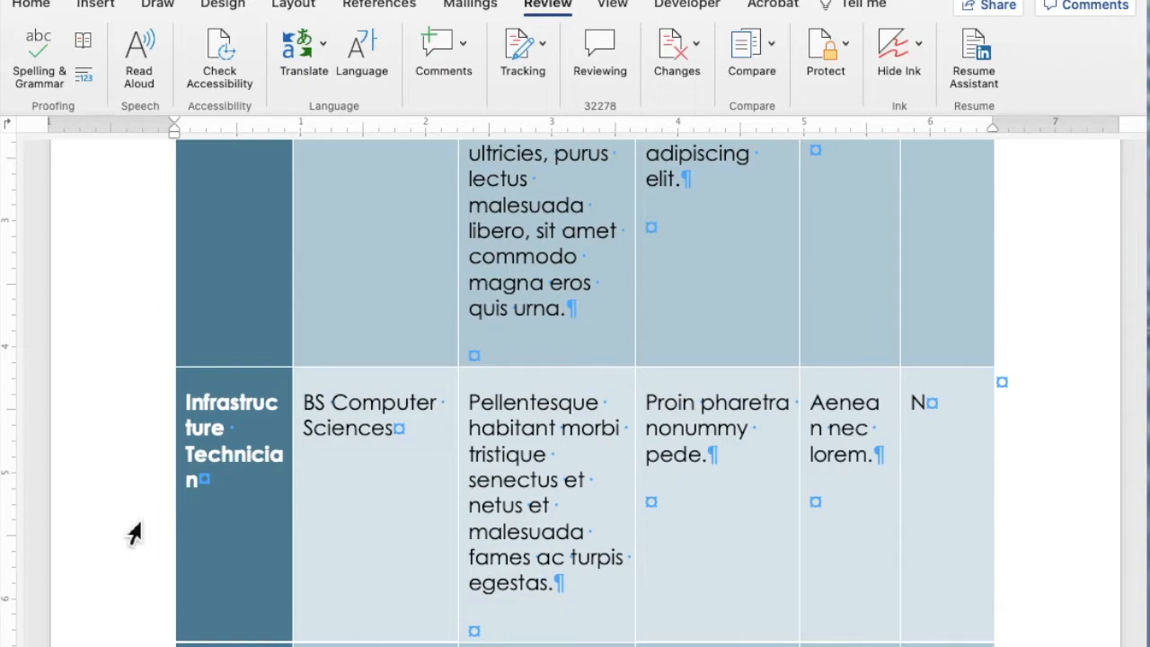
scroll(133, 534, down, 4)
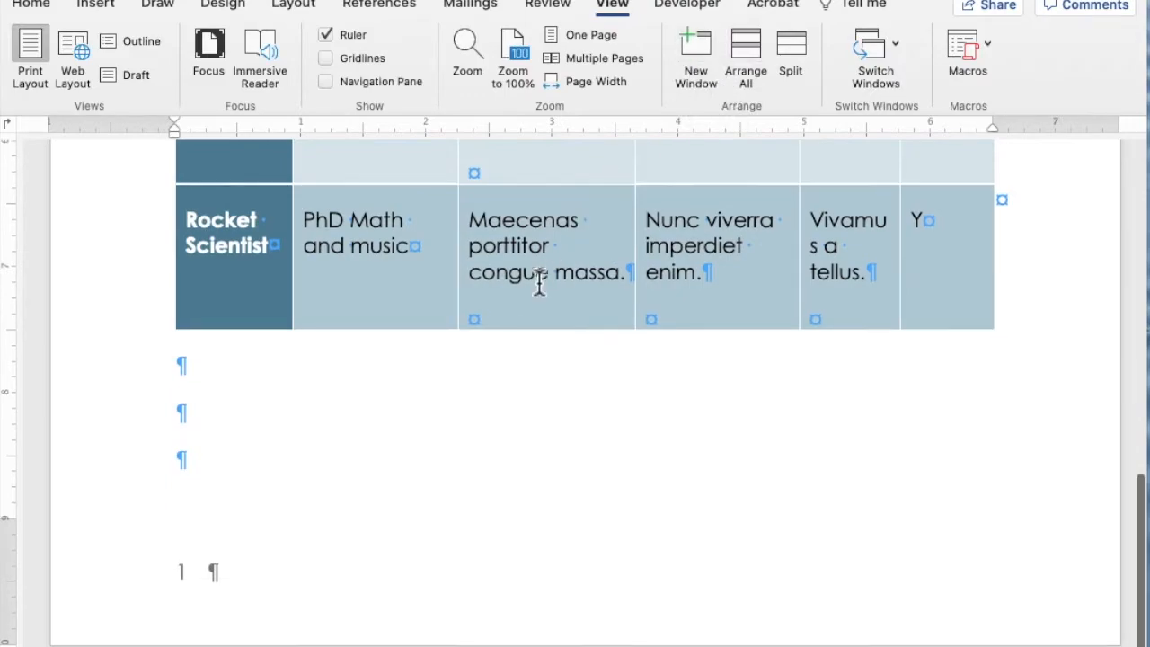
scroll(539, 283, up, 3)
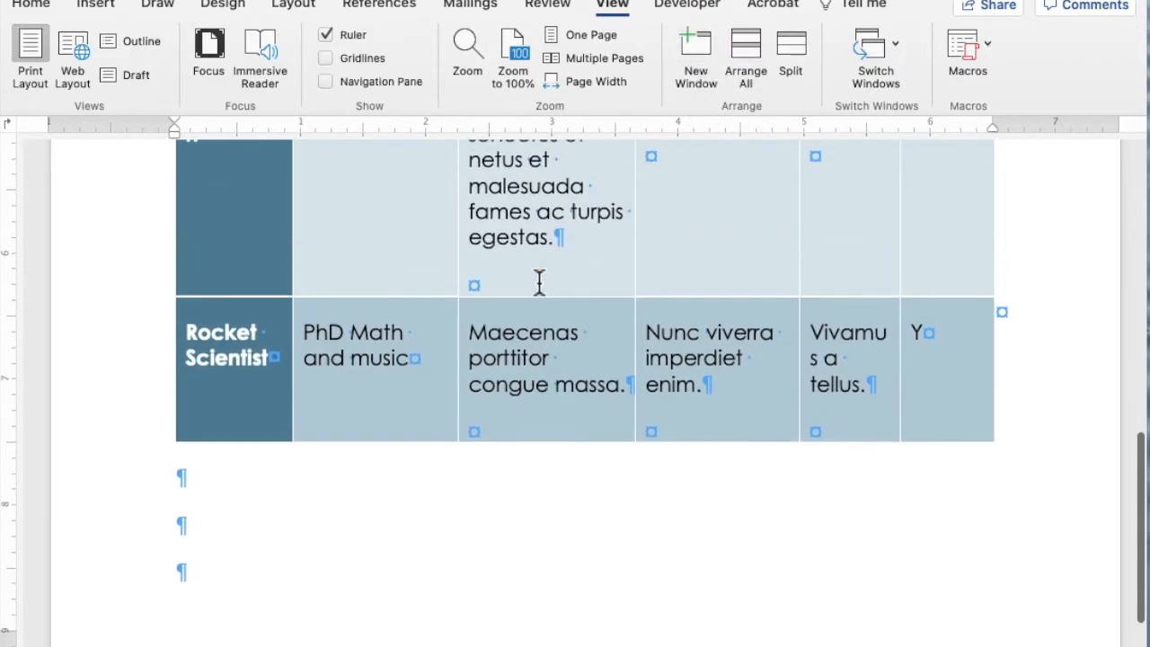
- Check the filled table's page layout in multiple-page view, and return to page-width zoom
click(597, 57)
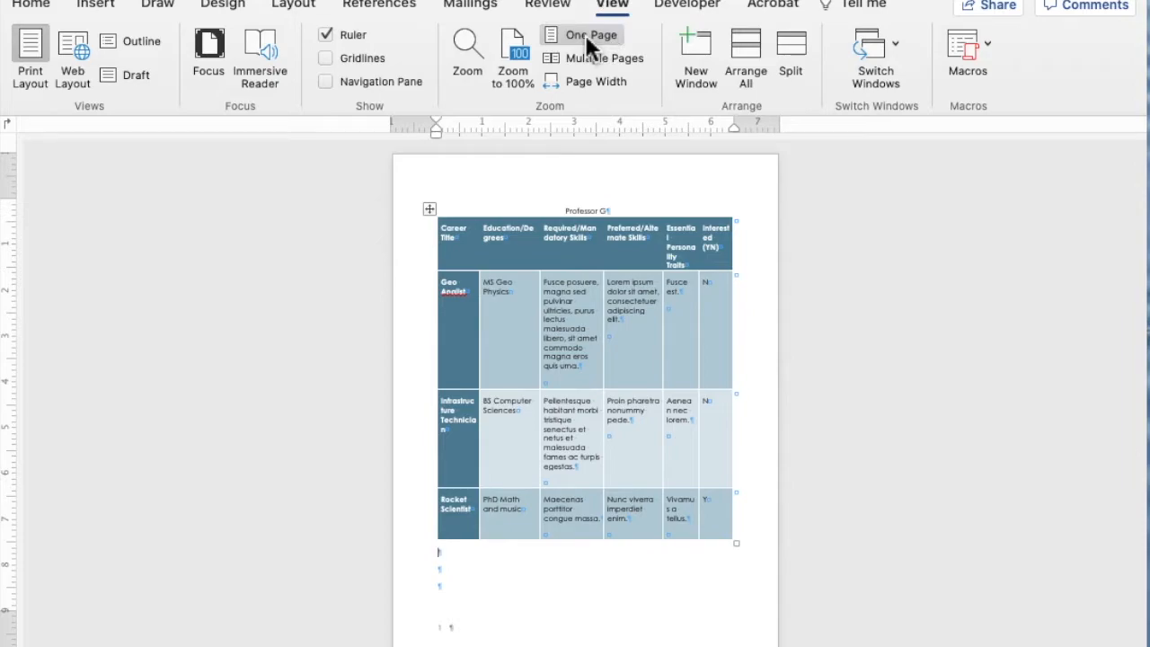
click(584, 81)
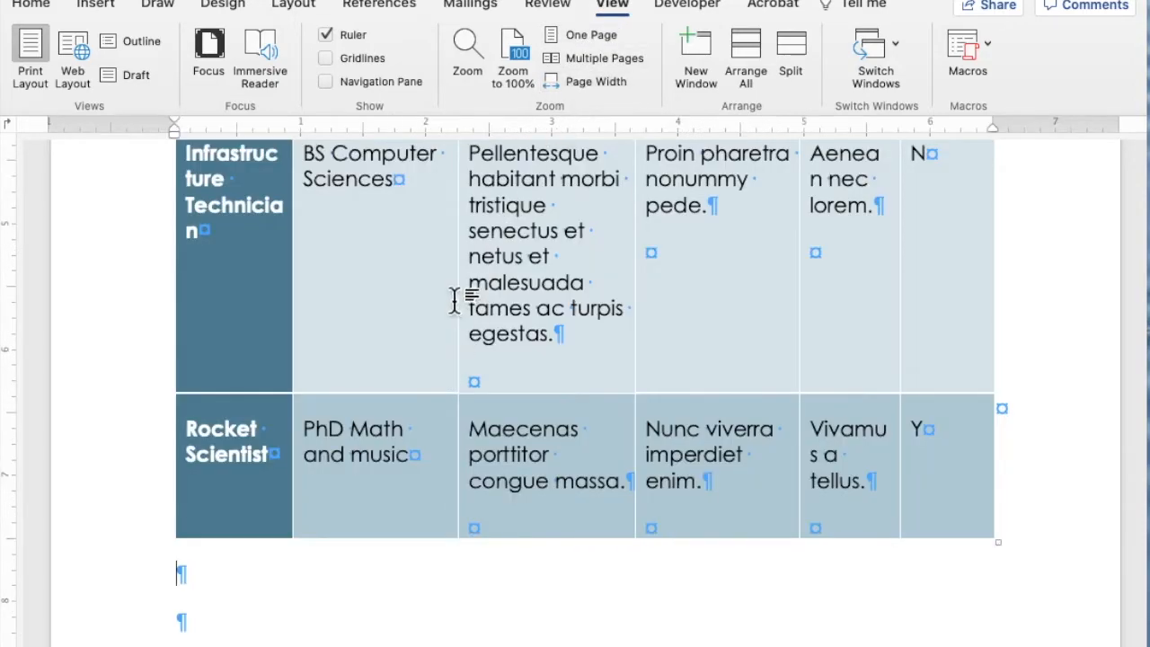
scroll(454, 302, up, 10)
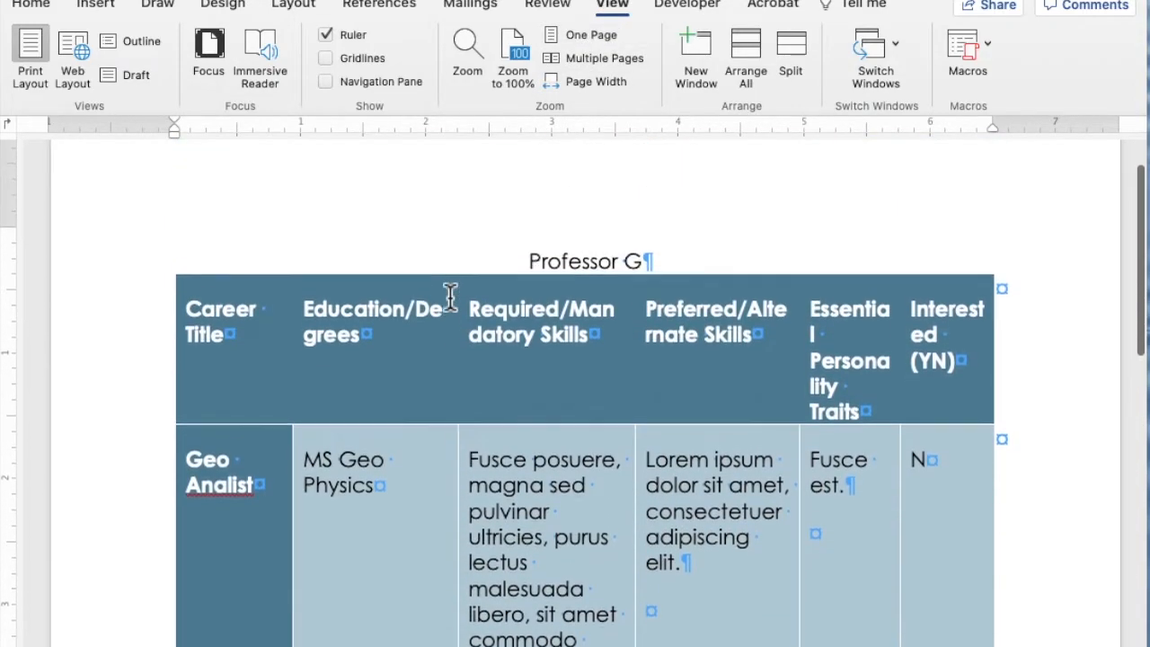
- Insert a Next Page section break at the first blank paragraph below the table
scroll(454, 299, down, 10)
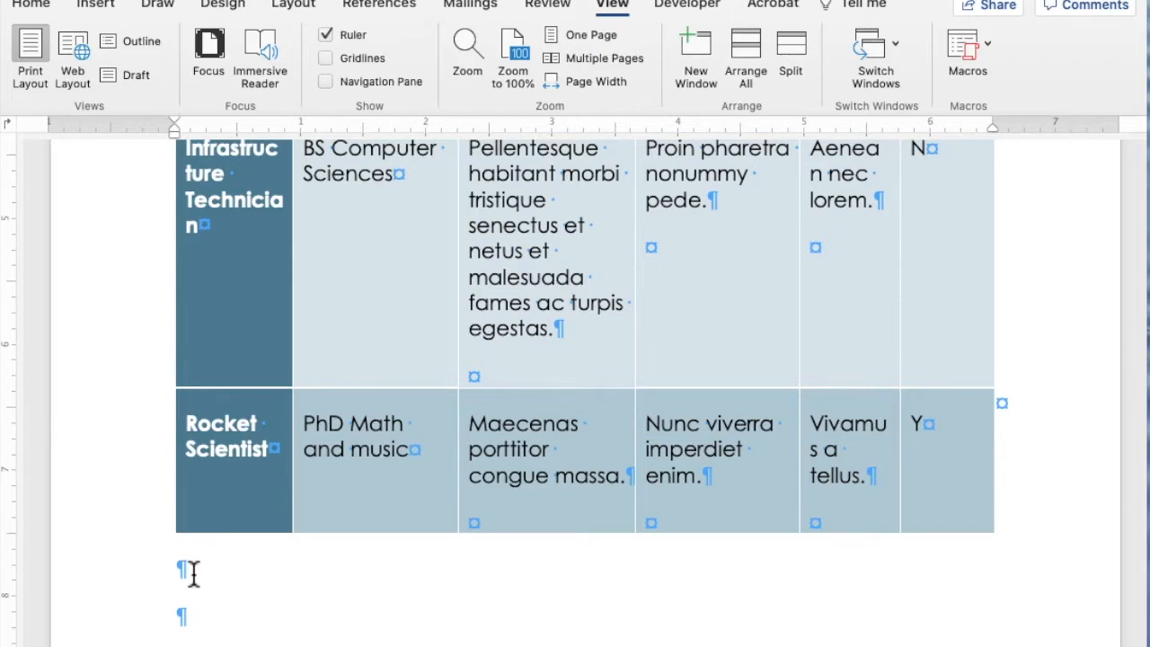
scroll(185, 572, down, 1)
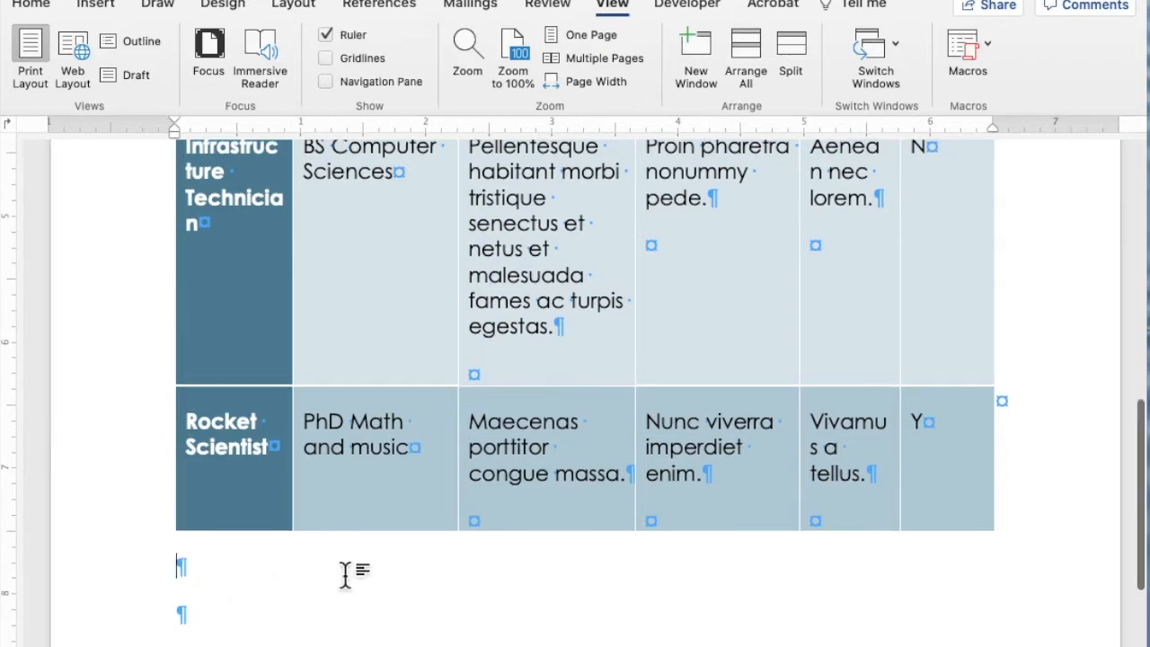
scroll(177, 572, up, 1)
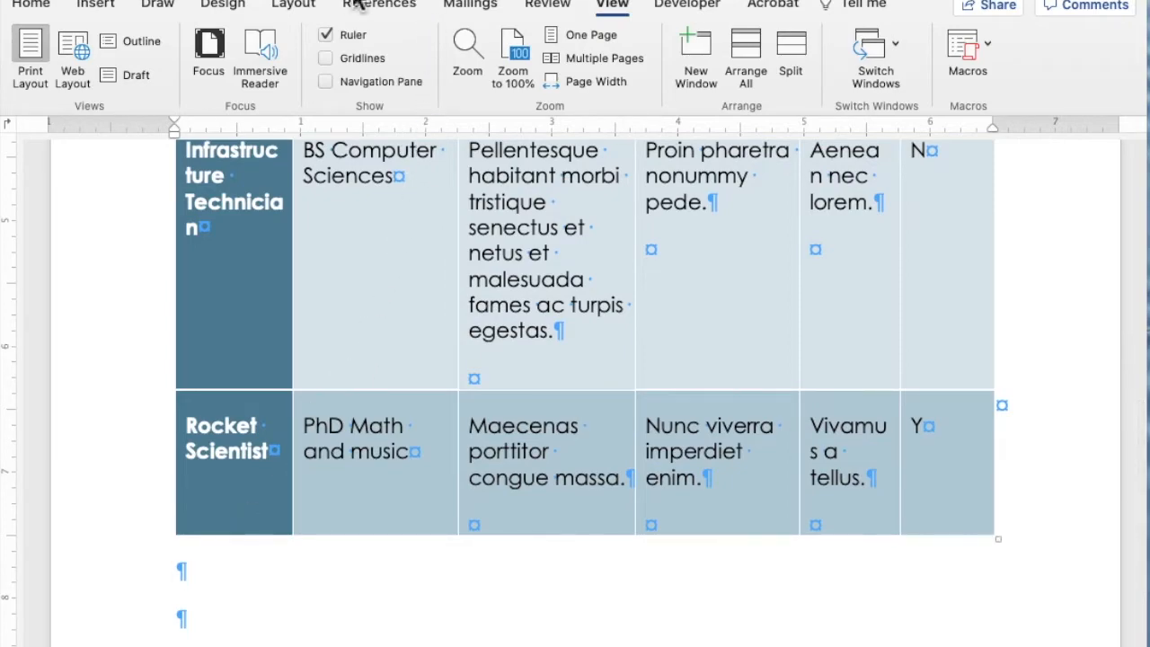
click(295, 7)
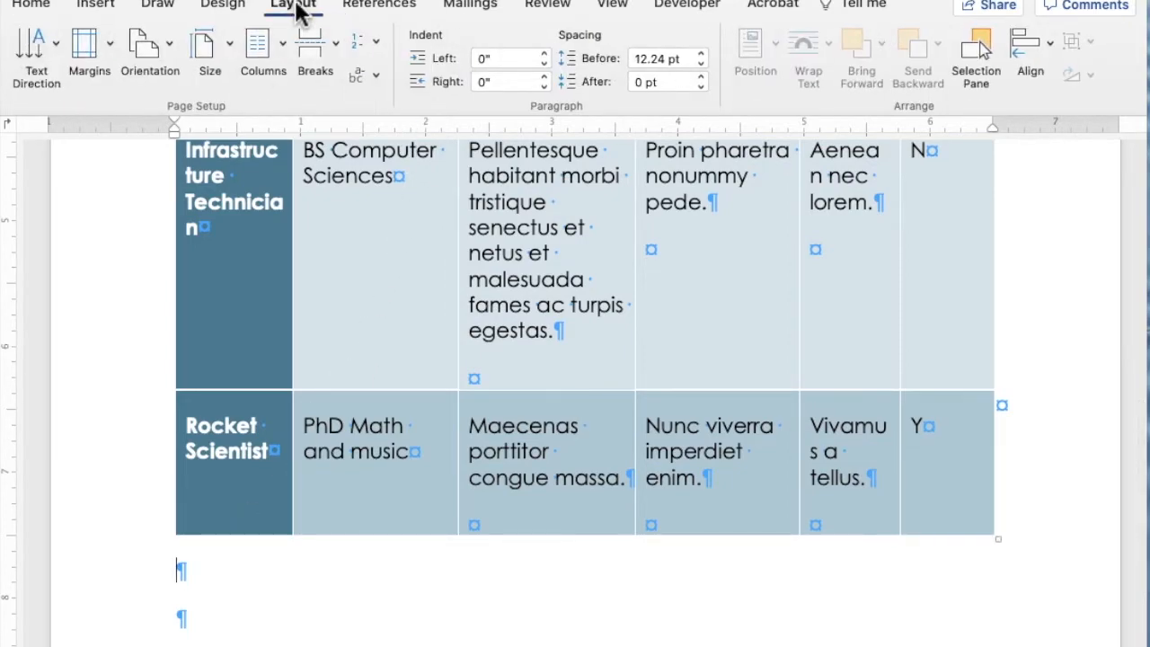
click(310, 49)
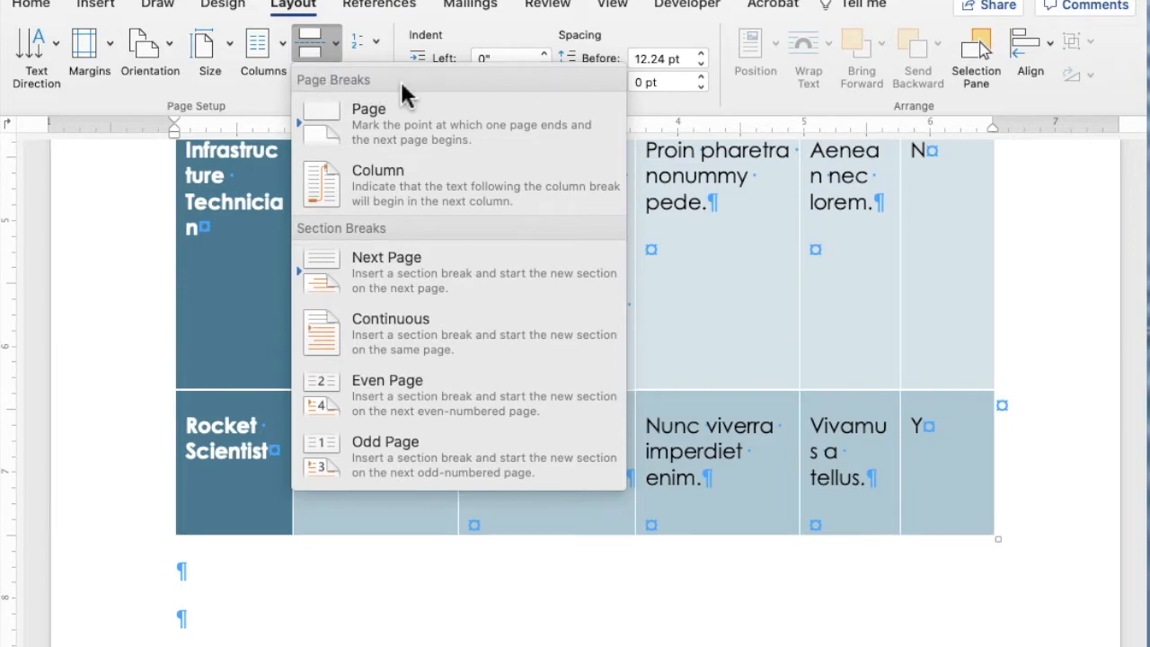
click(386, 268)
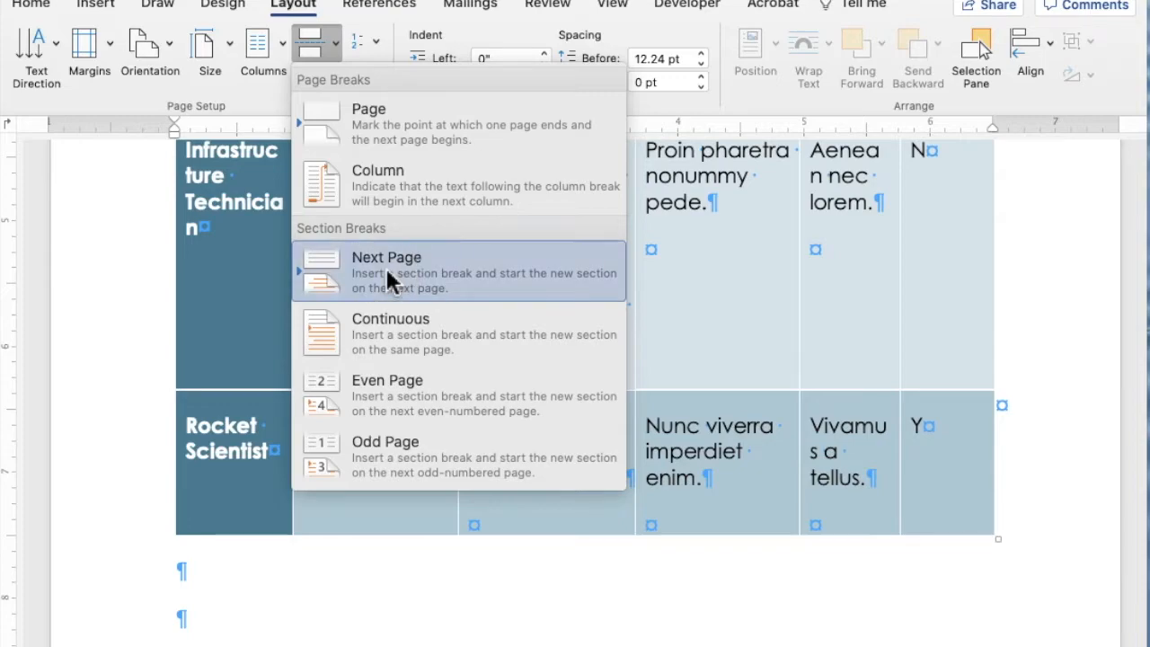
- Display both pages side by side, and toggle the formatting marks off and back on to check the section break
click(612, 4)
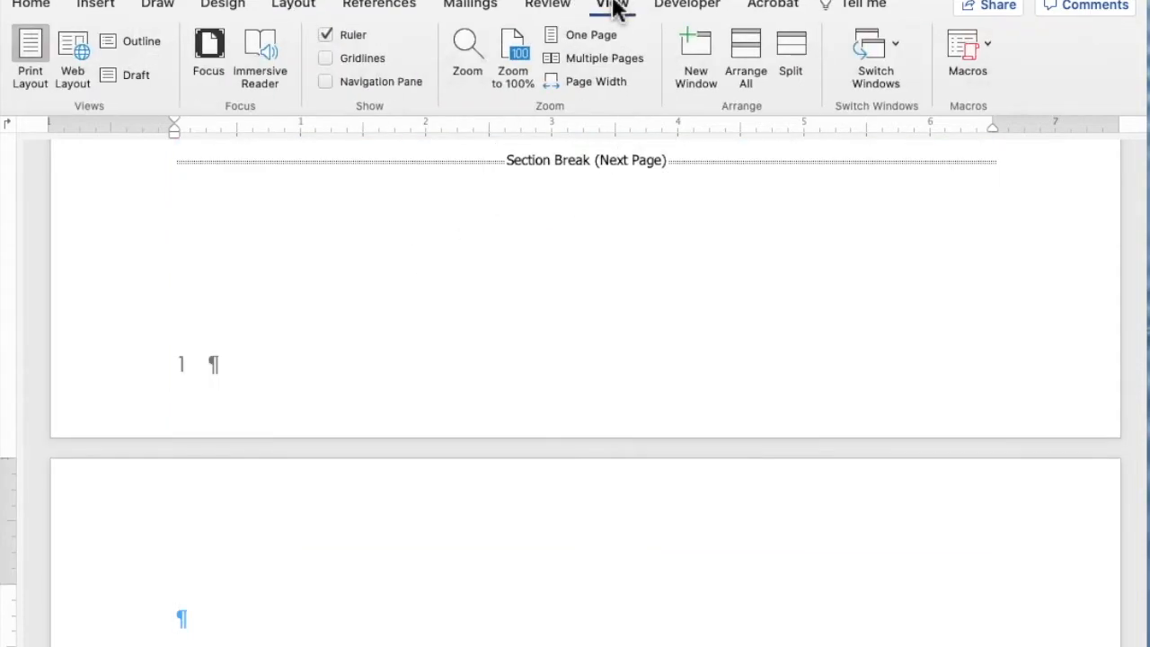
click(579, 57)
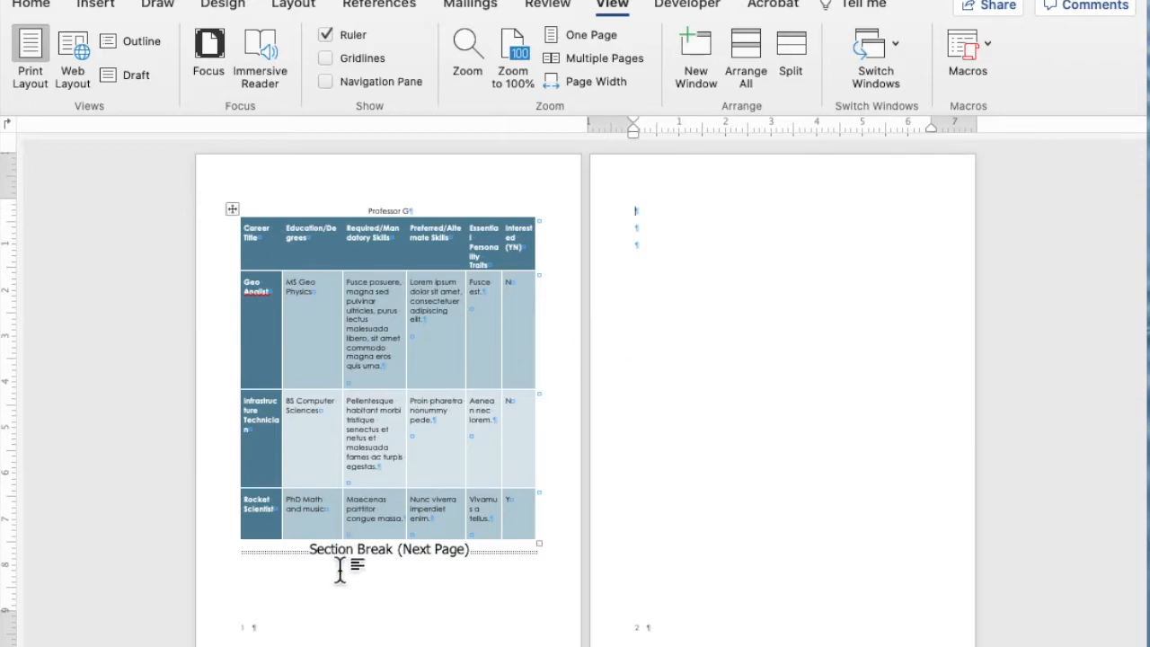
click(31, 4)
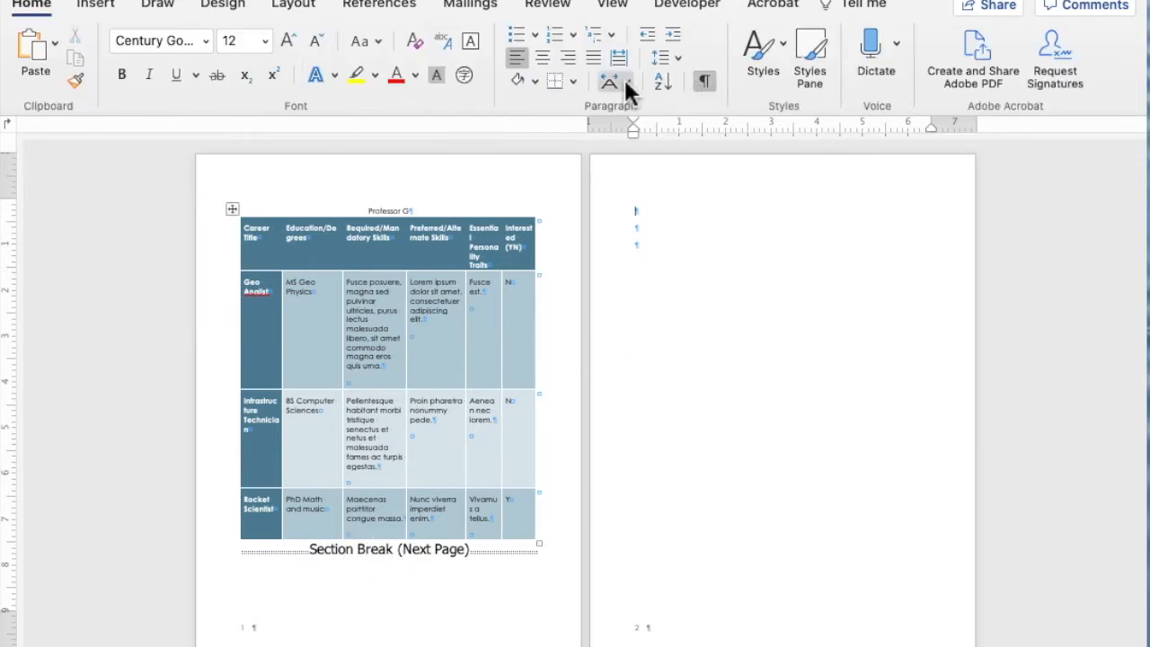
click(707, 79)
click(706, 79)
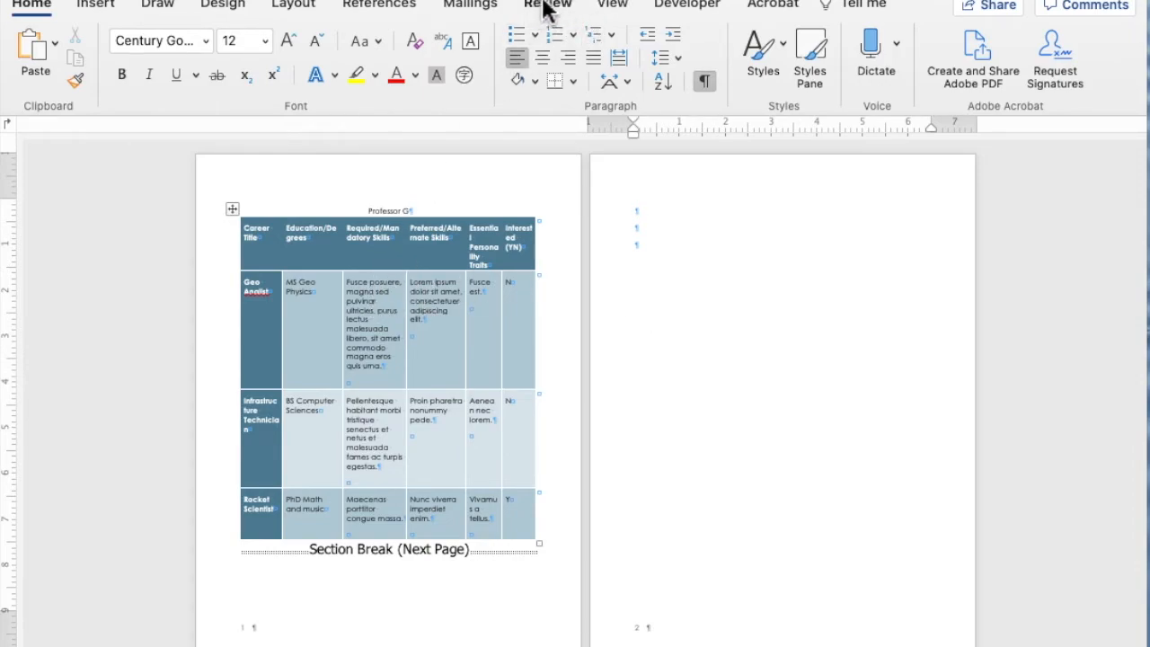
- Change the orientation of the first section, which contains the table, to Landscape
click(629, 6)
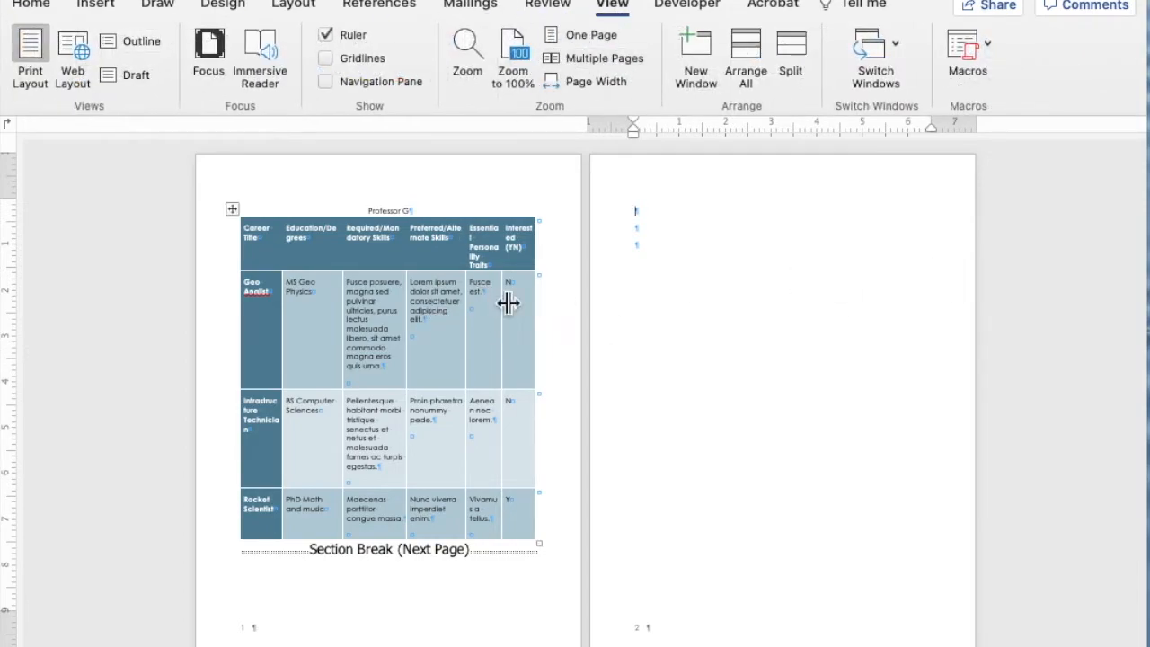
click(376, 315)
click(373, 306)
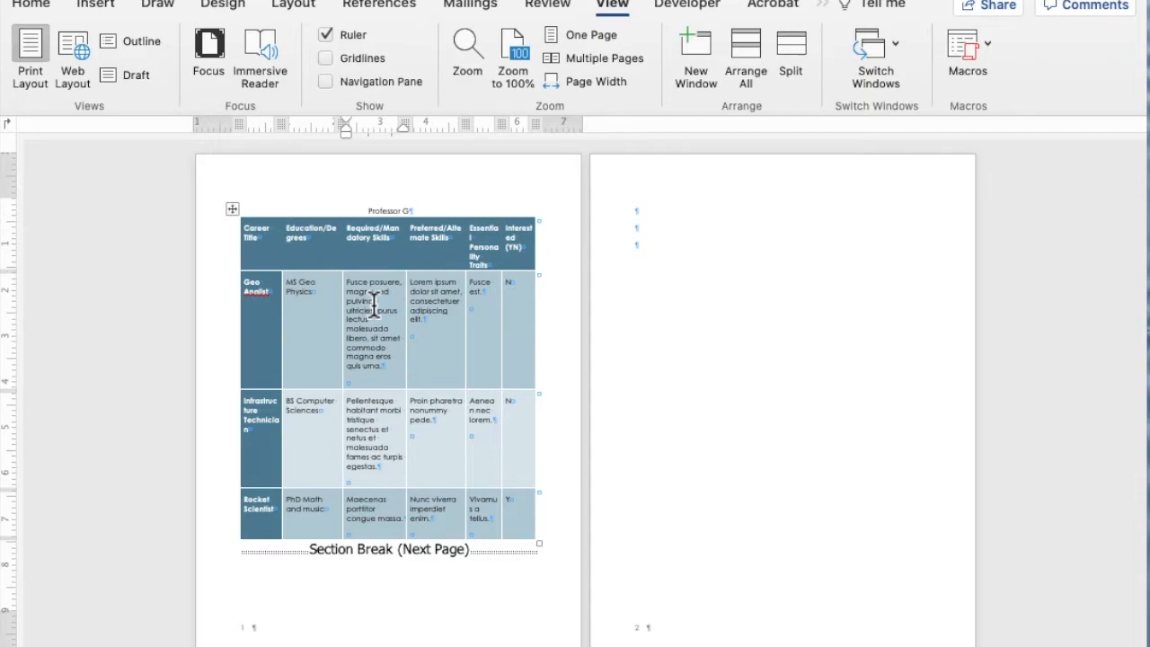
click(297, 12)
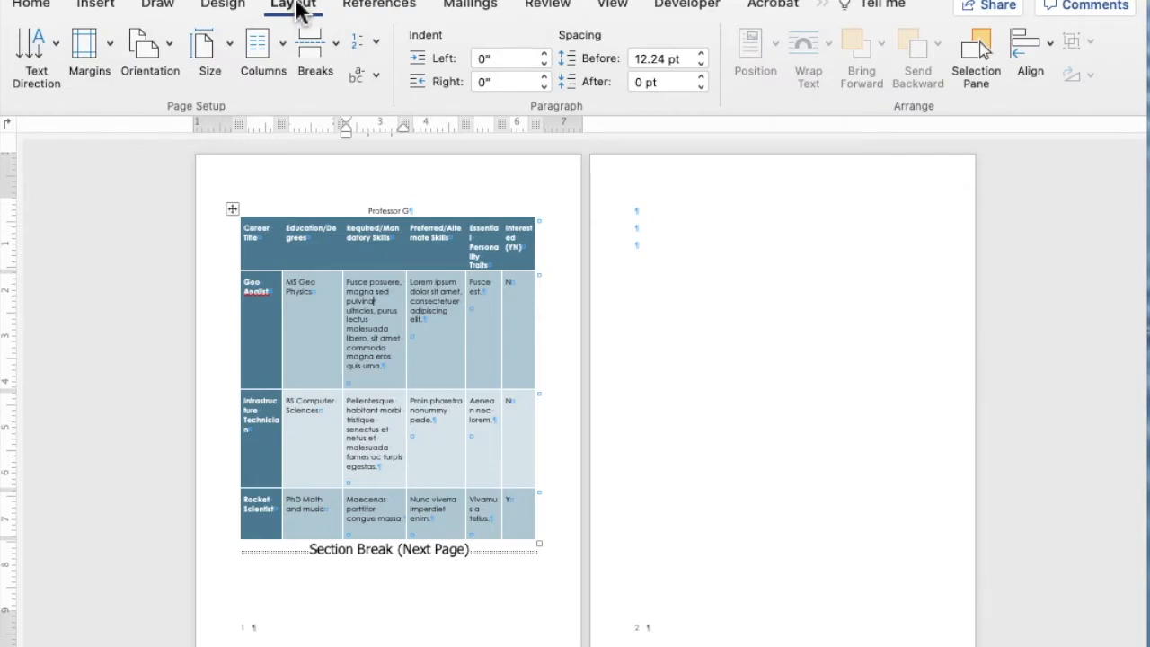
click(175, 51)
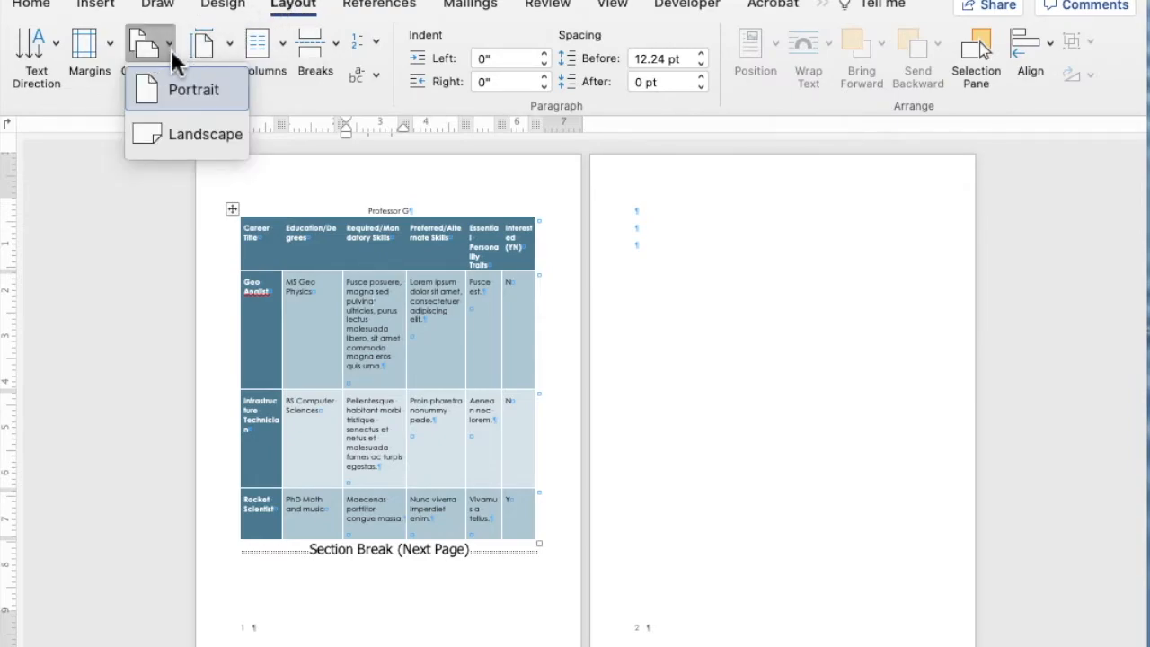
click(162, 131)
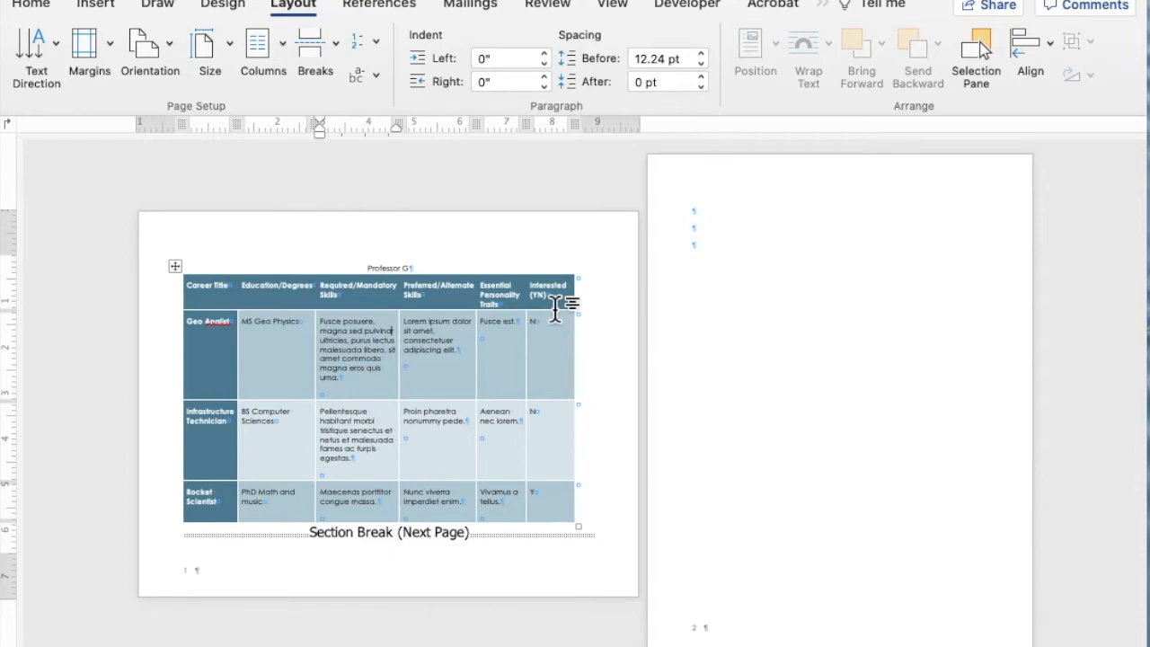
- Zoom to page width and examine the landscape table page, its section break and the portrait page after it
click(506, 236)
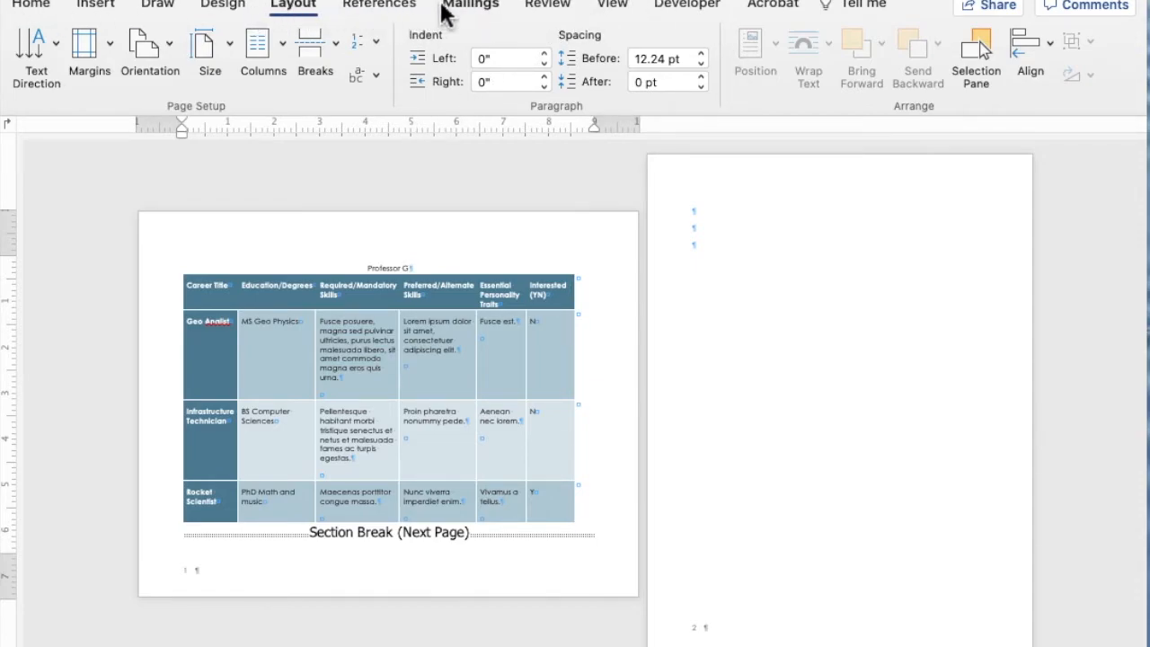
click(615, 7)
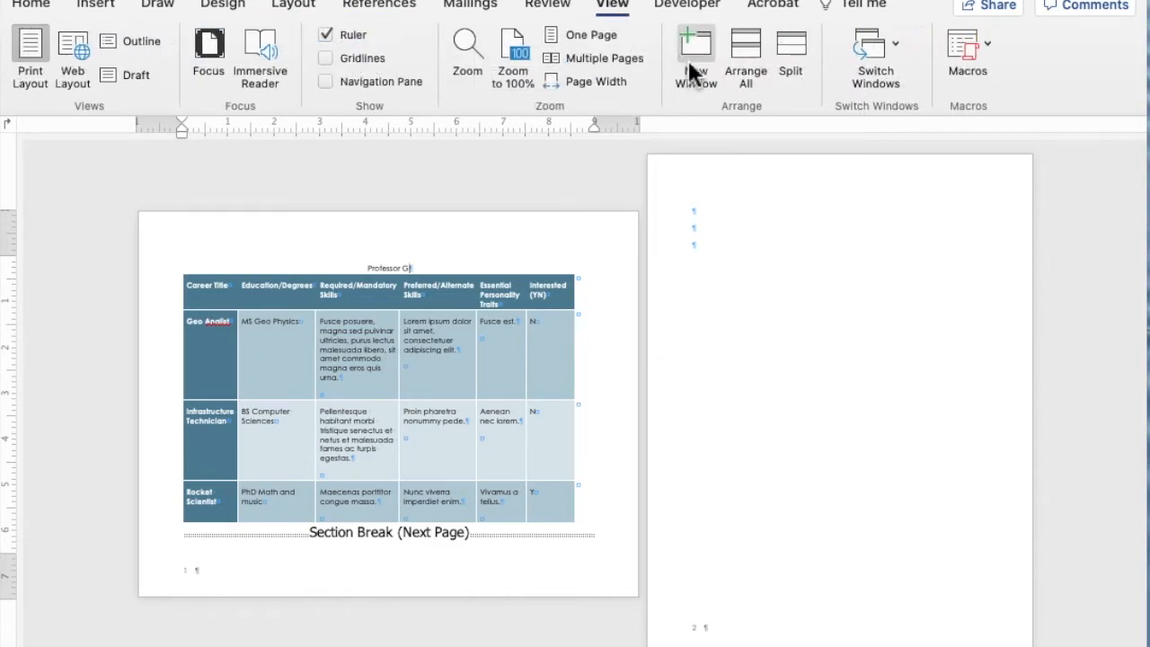
click(596, 81)
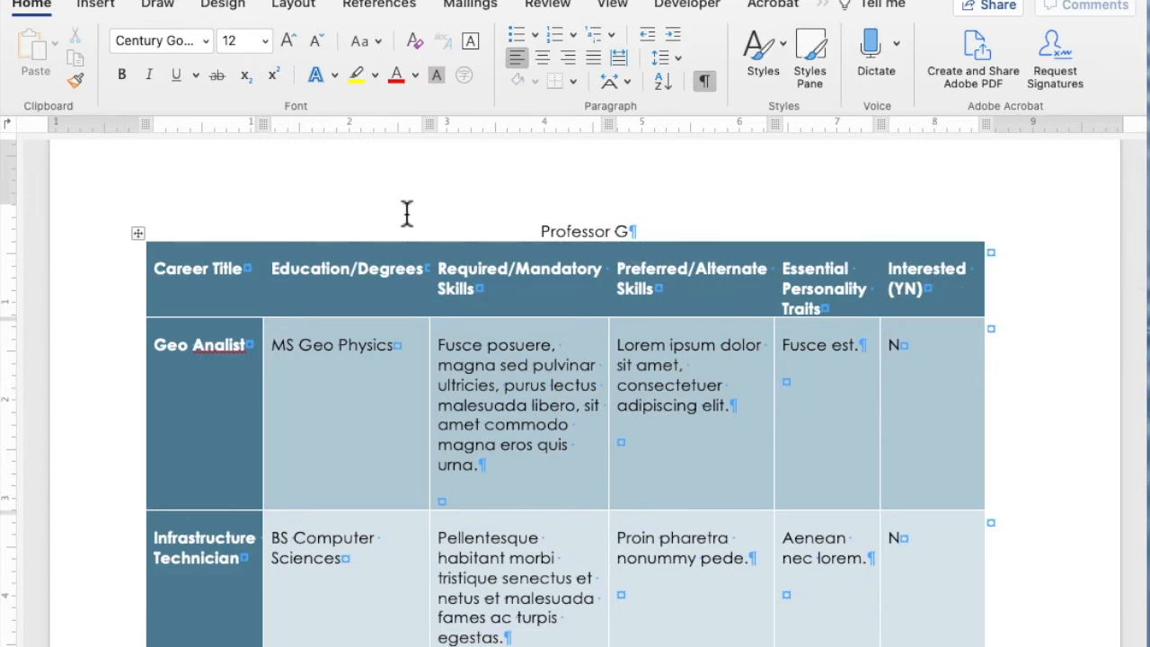
scroll(759, 215, up, 1)
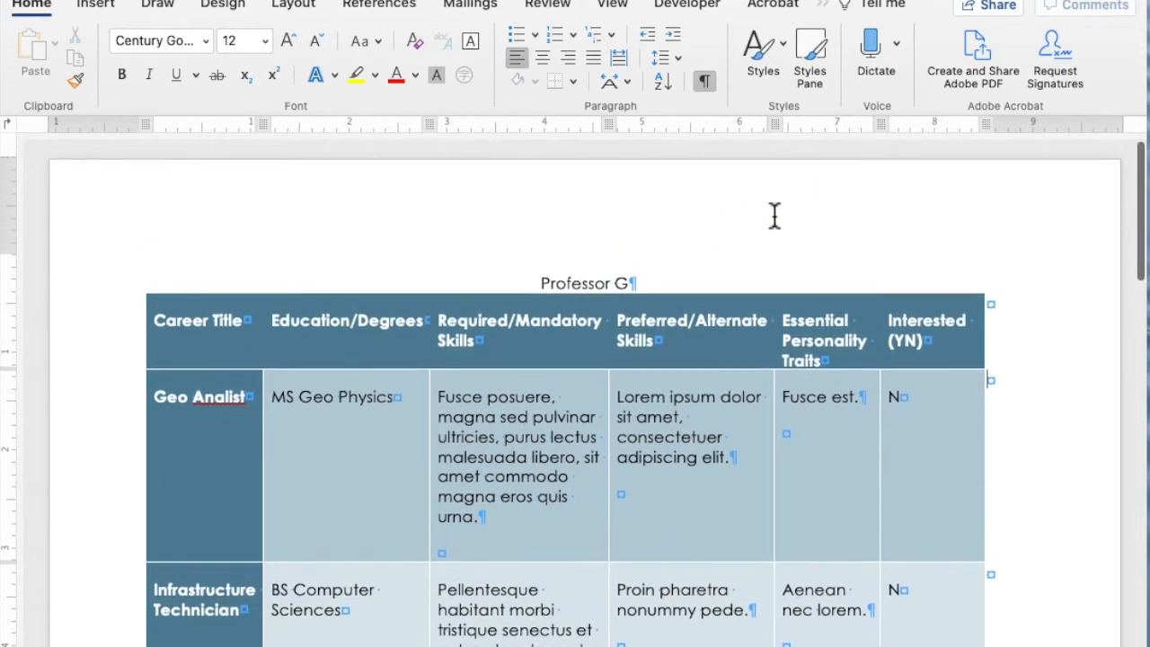
scroll(779, 218, down, 10)
scroll(782, 218, down, 1)
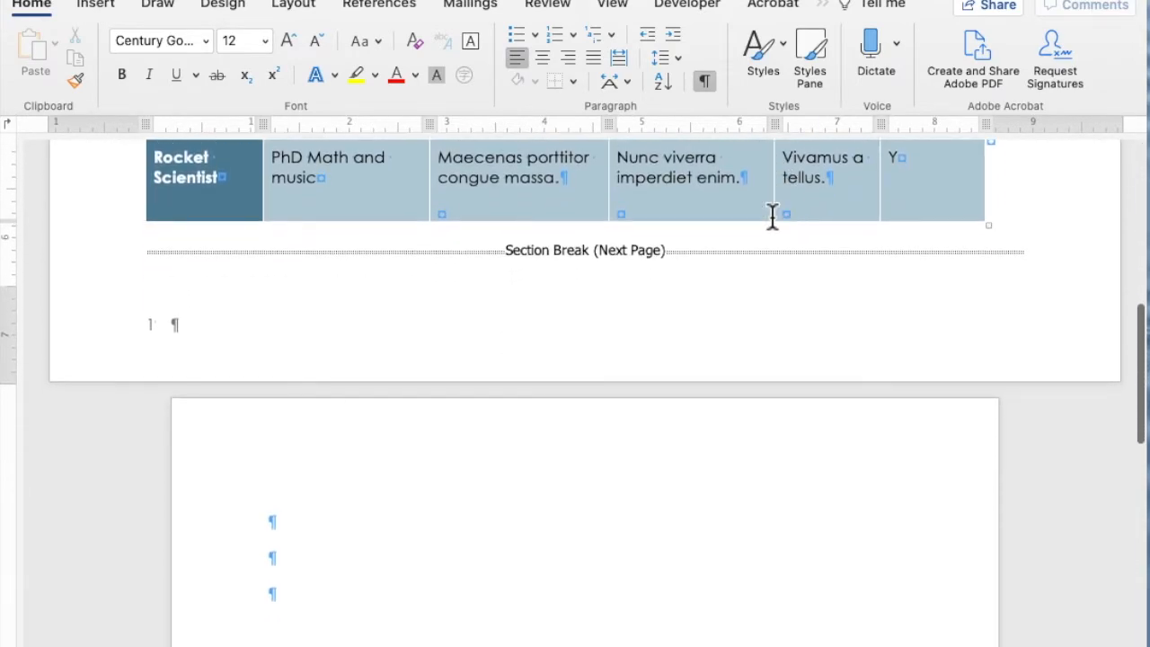
scroll(518, 395, down, 1)
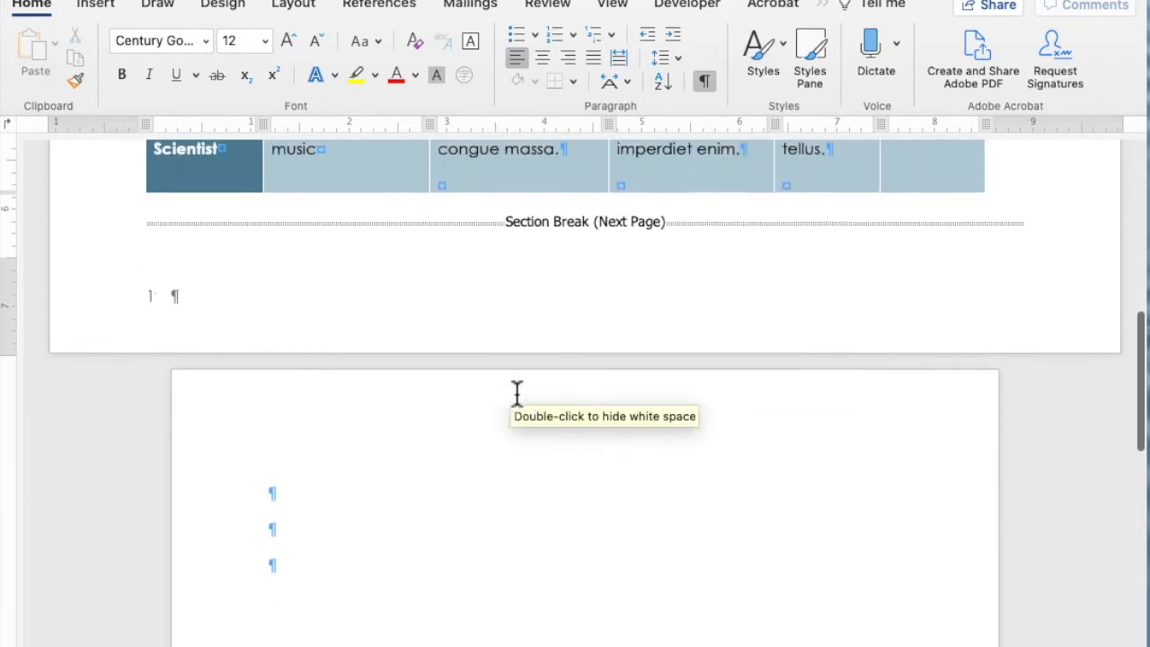
scroll(516, 392, up, 5)
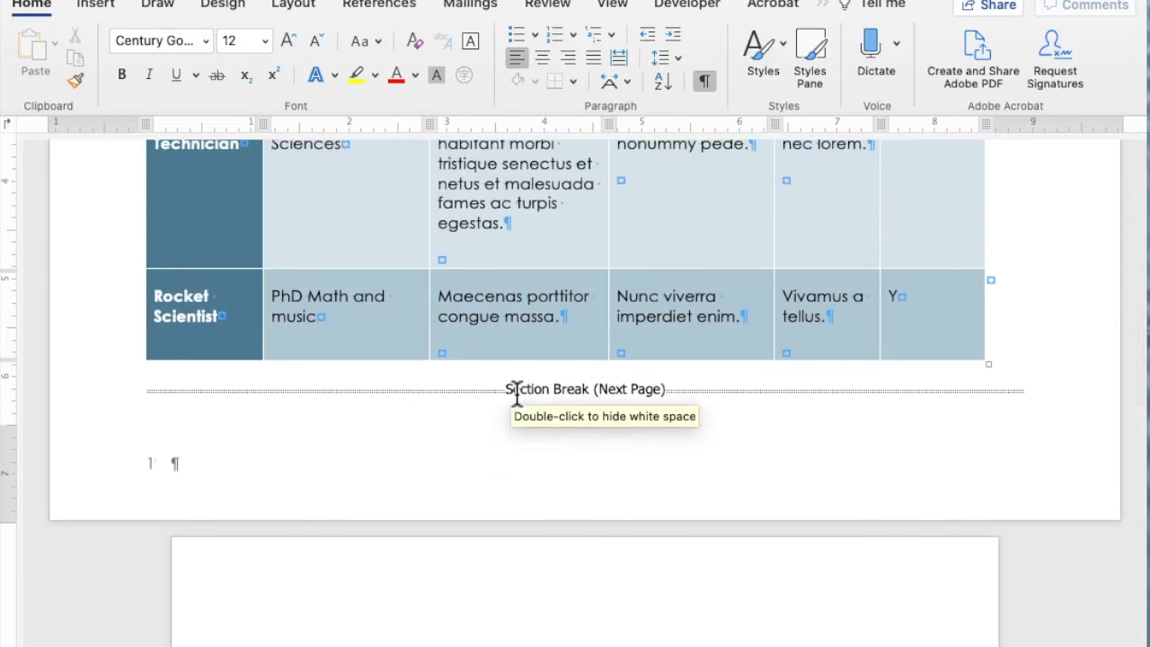
scroll(517, 393, down, 8)
scroll(517, 393, up, 20)
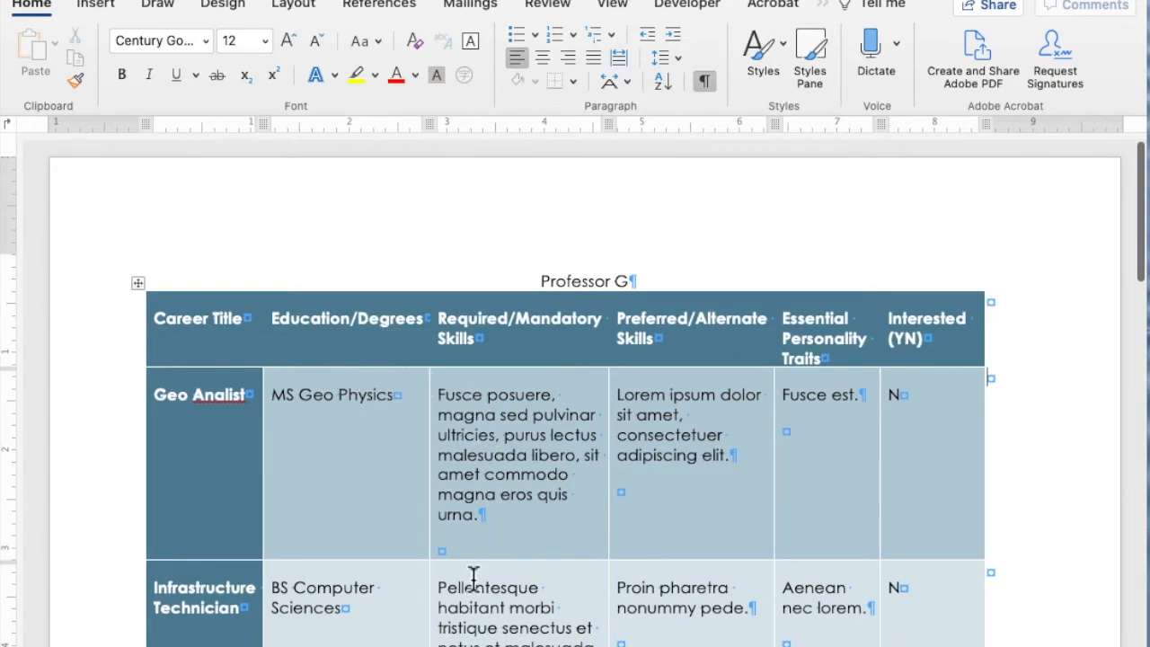
- Delete the empty trailing paragraphs in the table's body cells, starting with the first career's Required/Mandatory Skills cell
click(444, 552)
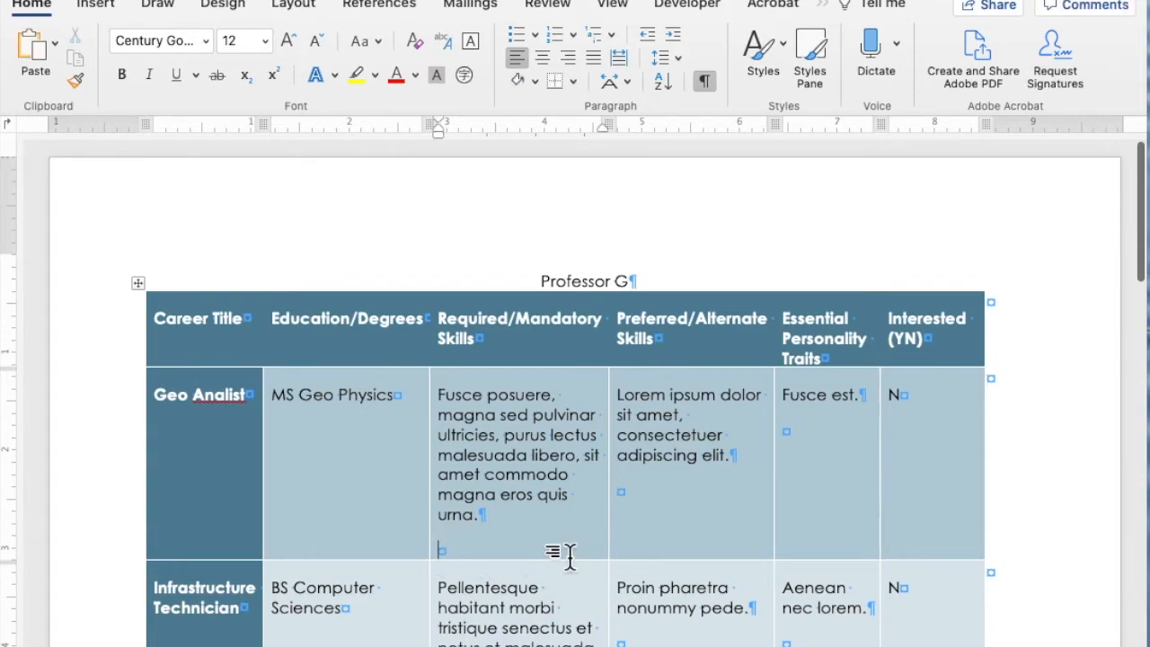
key(BackSpace)
click(648, 497)
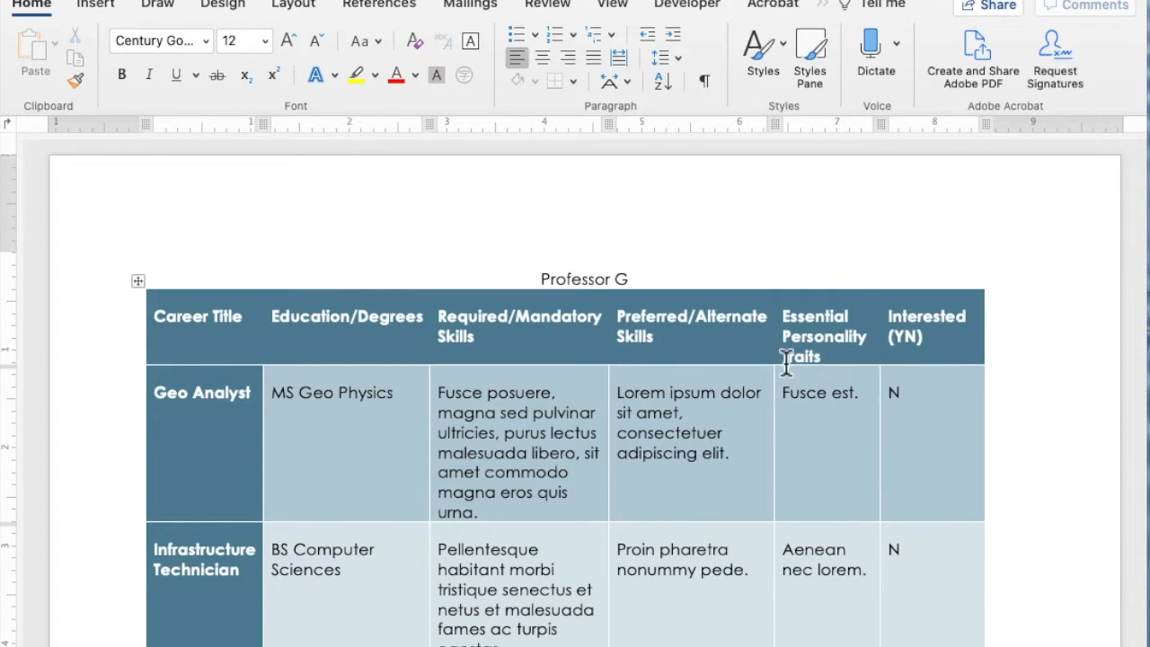
scroll(953, 368, down, 10)
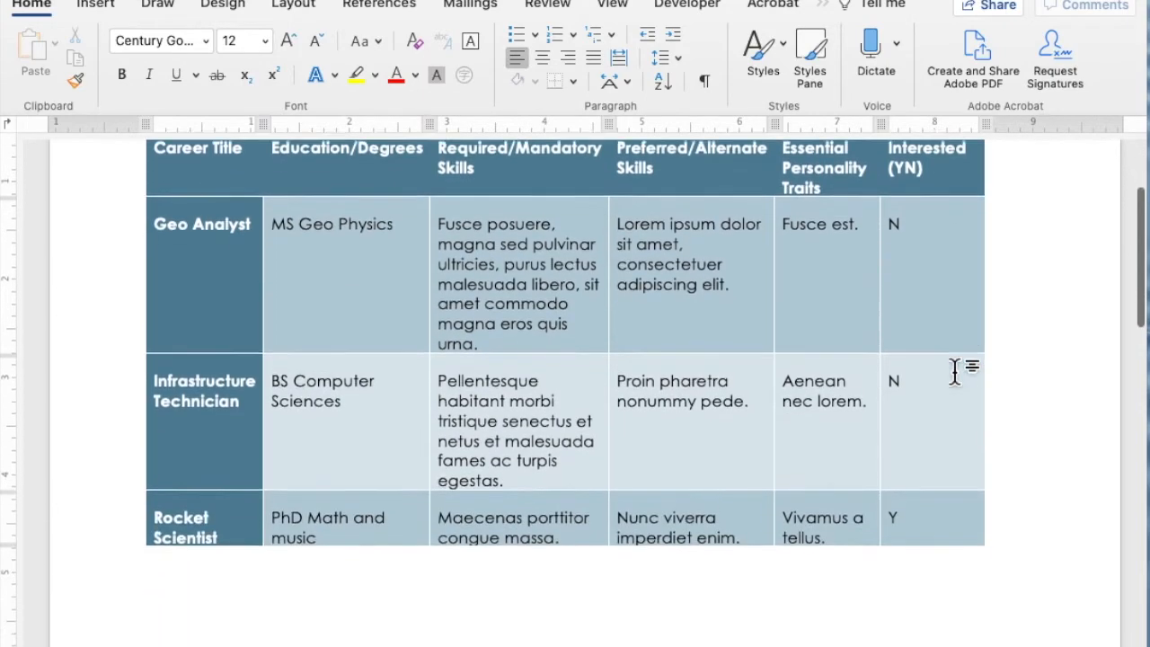
scroll(951, 367, up, 3)
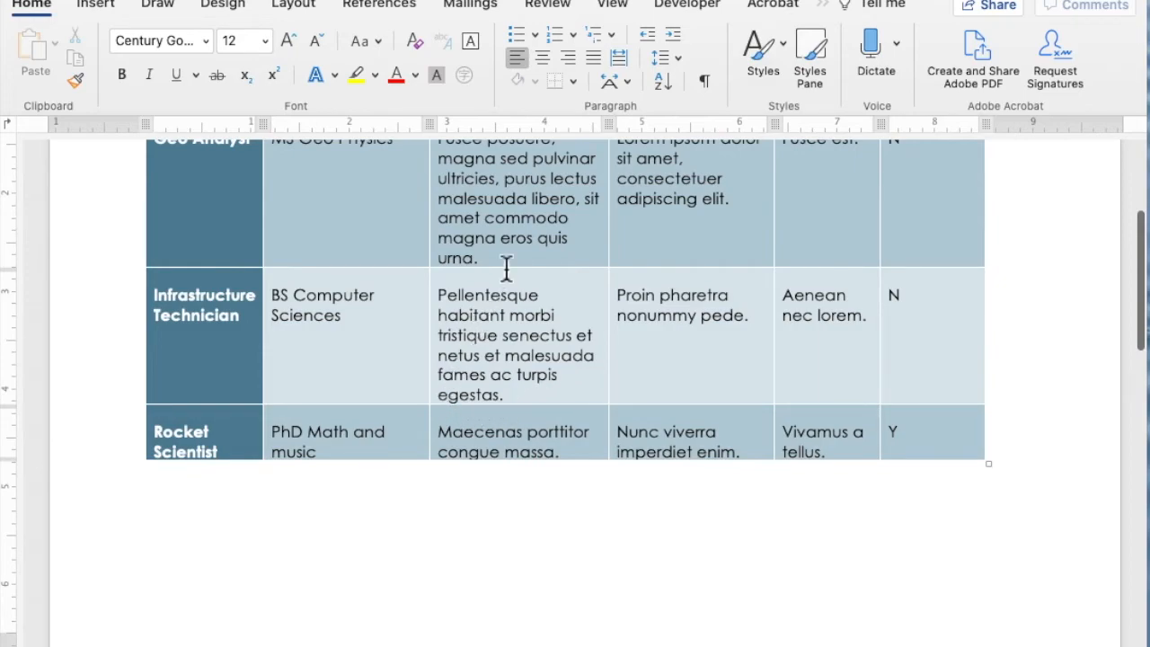
- Widen the career table's Required/Mandatory Skills column, and slightly widen the Essential Personality Traits column
scroll(507, 269, up, 5)
scroll(506, 270, up, 1)
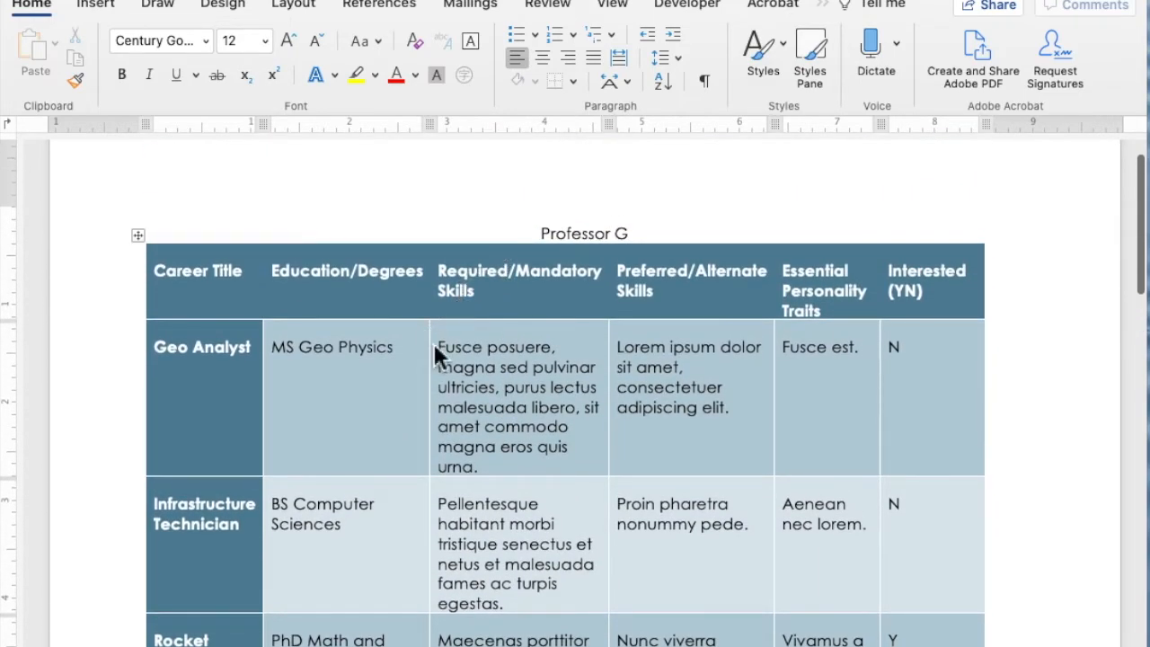
mouse_move(440, 344)
mouse_down()
mouse_move(380, 345)
mouse_move(419, 346)
mouse_up()
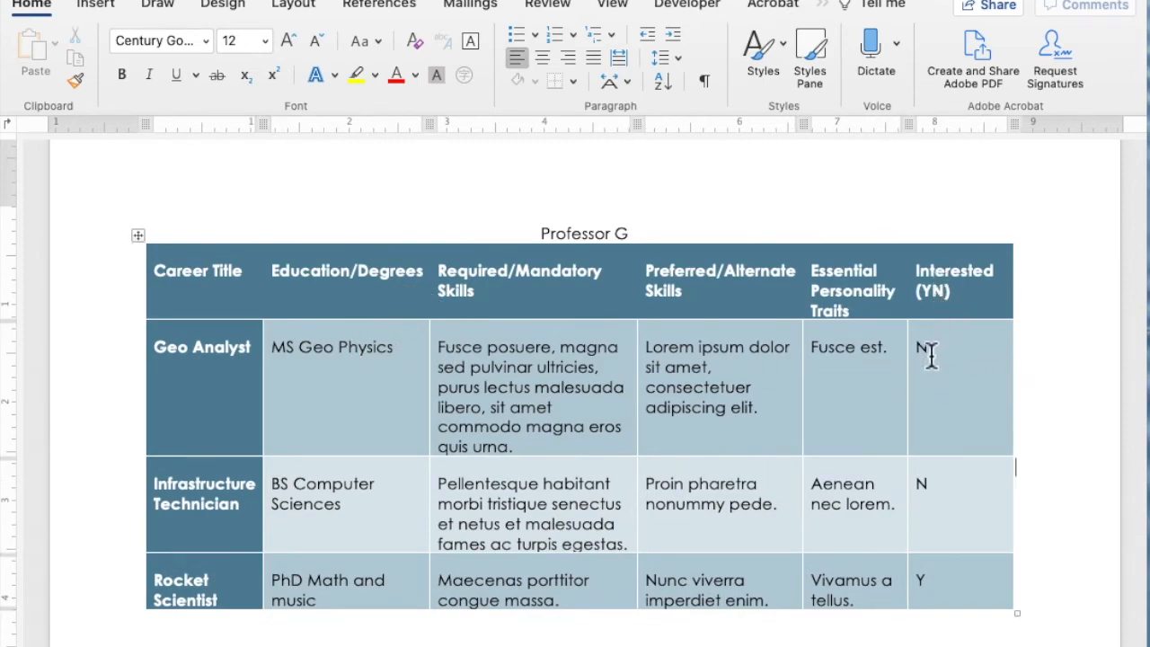
drag(916, 387, 932, 387)
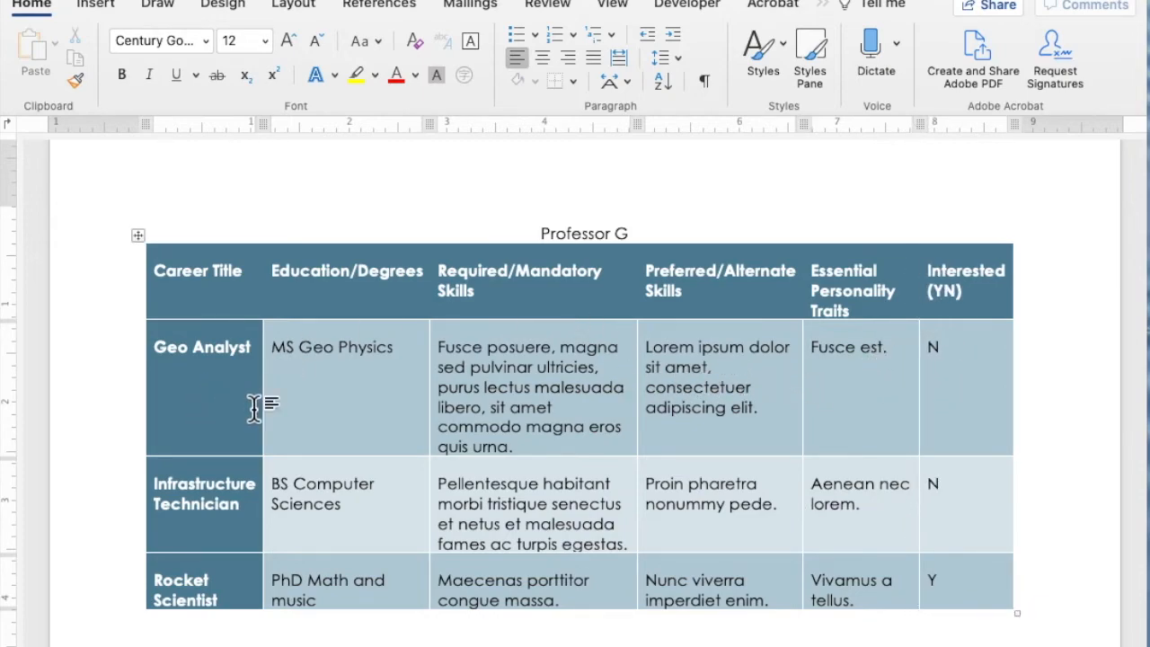
scroll(301, 351, down, 3)
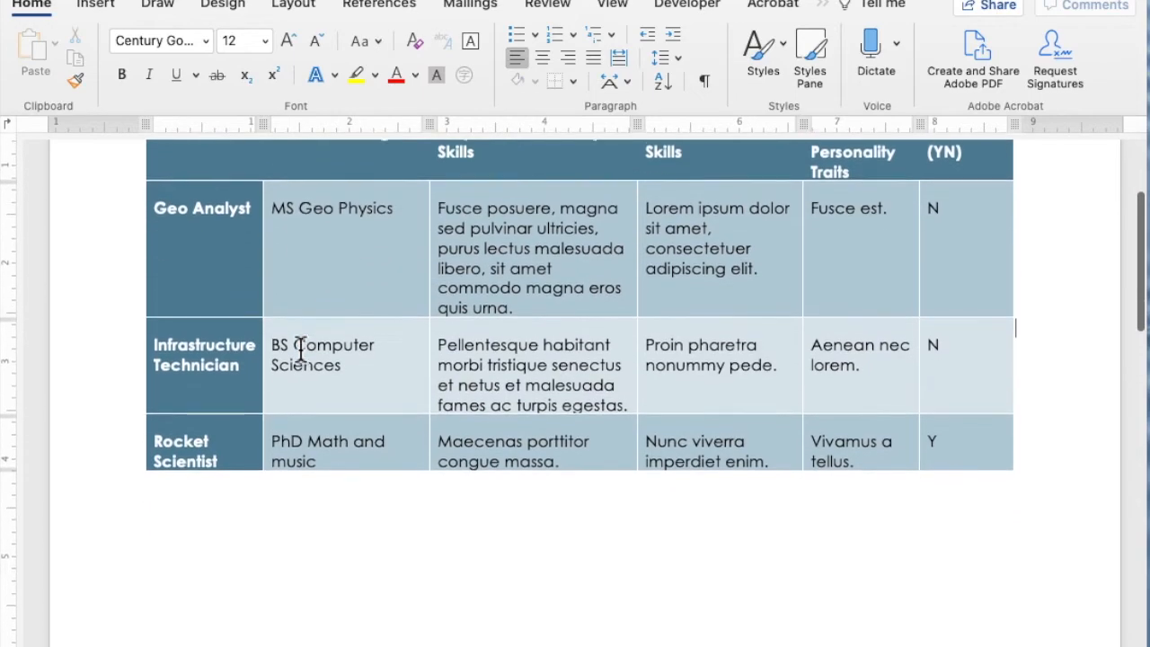
scroll(301, 350, down, 1)
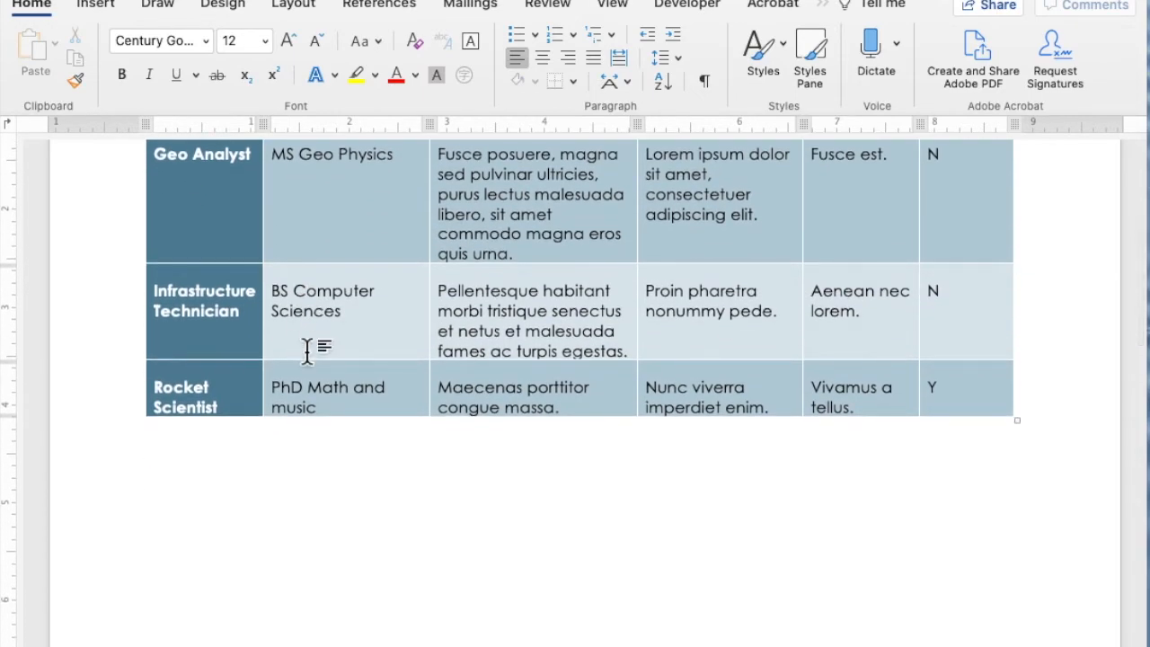
scroll(304, 349, up, 5)
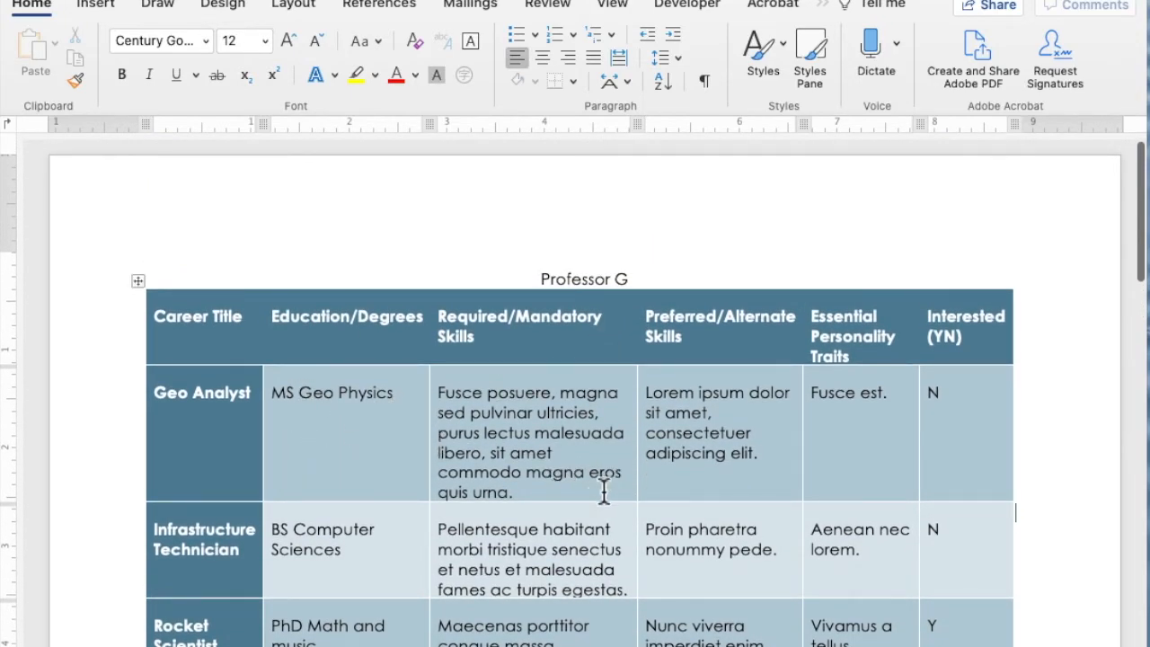
- Show the formatting marks and paste the four career reflection questions at the start of the portrait page
scroll(604, 490, down, 10)
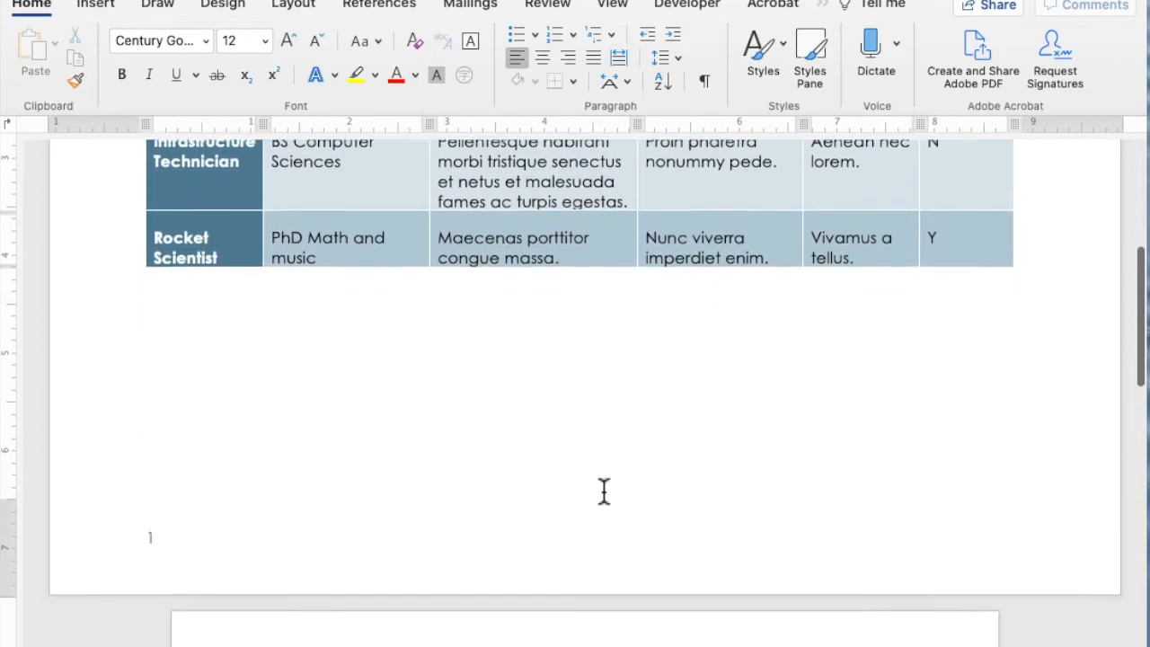
scroll(604, 490, down, 3)
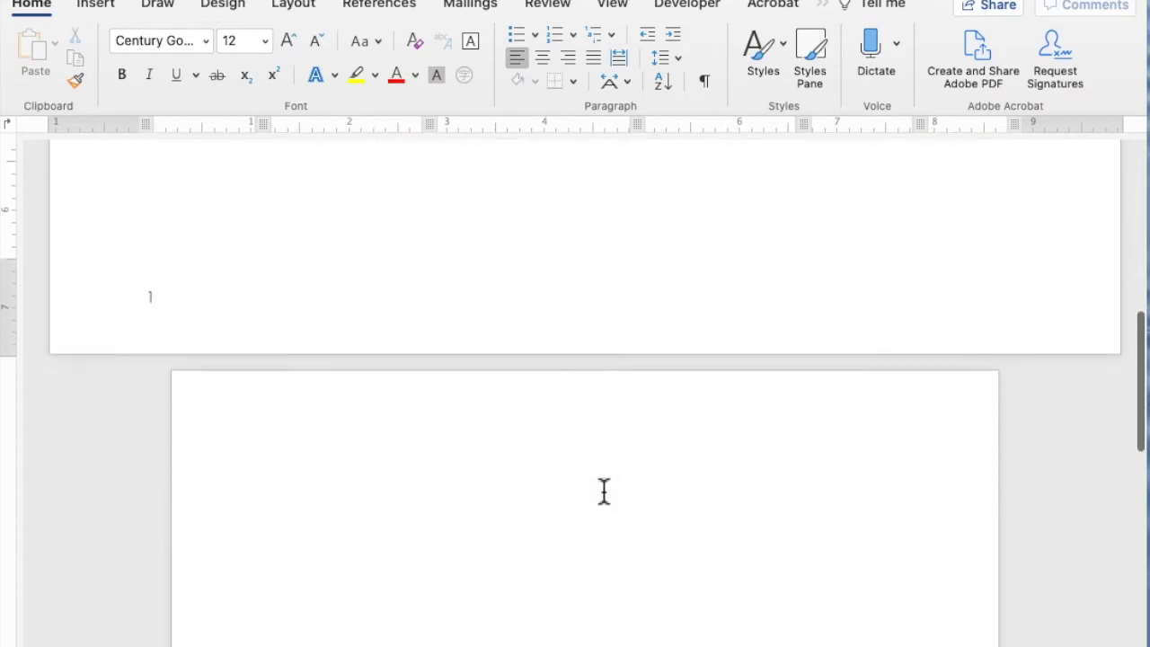
click(704, 85)
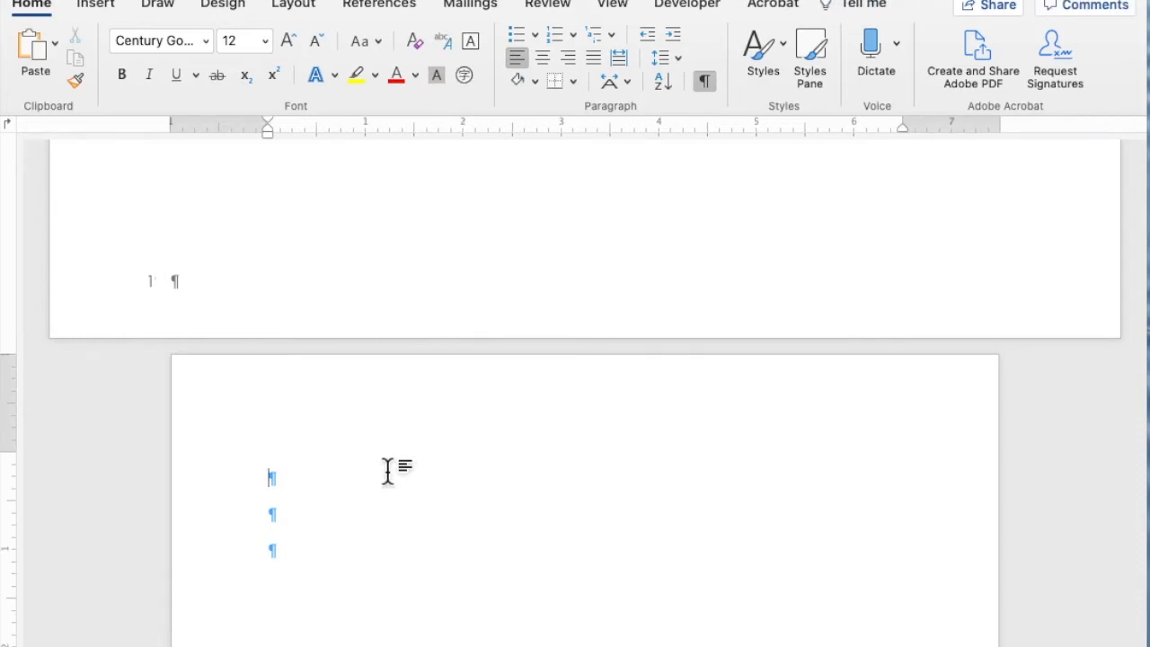
text(Tell me about one skill/requirement that was most common across the IT positions? Why do you think this is important and central to the careers? What are some of your personality traits? Which personality type component seems most important for the specific IT careers that you selected based on the videos that you watched? What about your career? What is one method/technique that you would use to prepare for an interview for one of these positions What college course would you like to take next to help you prepare or sharpen your skills (interview, team building, problem solving, etc.) as you look forward to your career?)
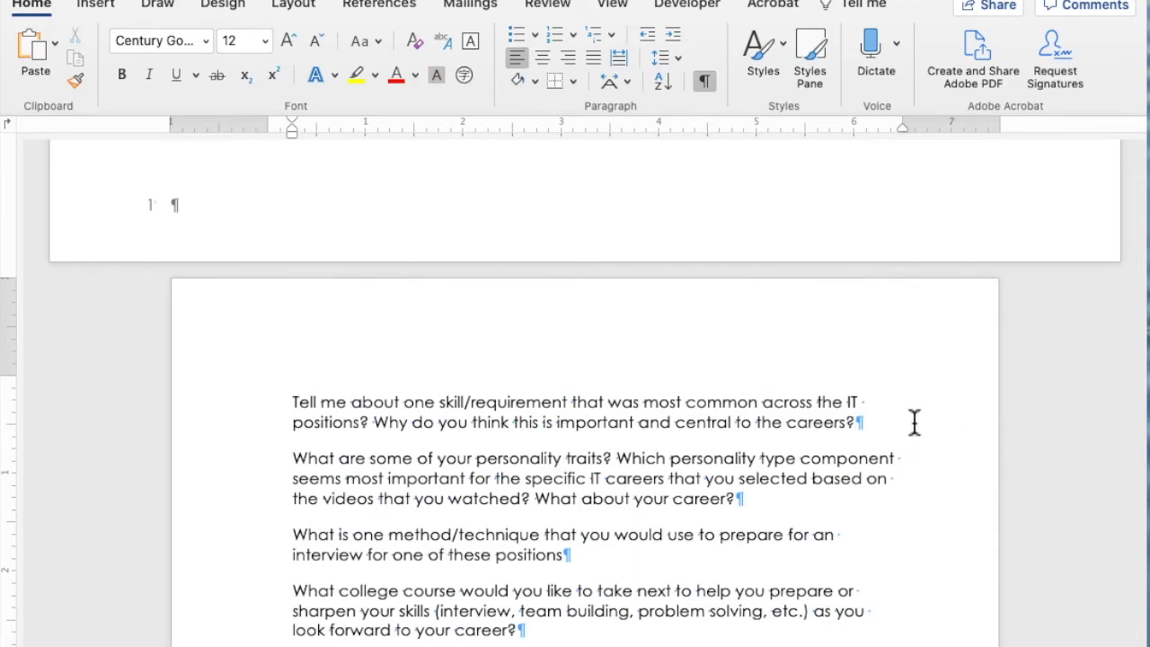
- Insert an empty answer paragraph after each of the first three questions on the portrait page
key(Return)
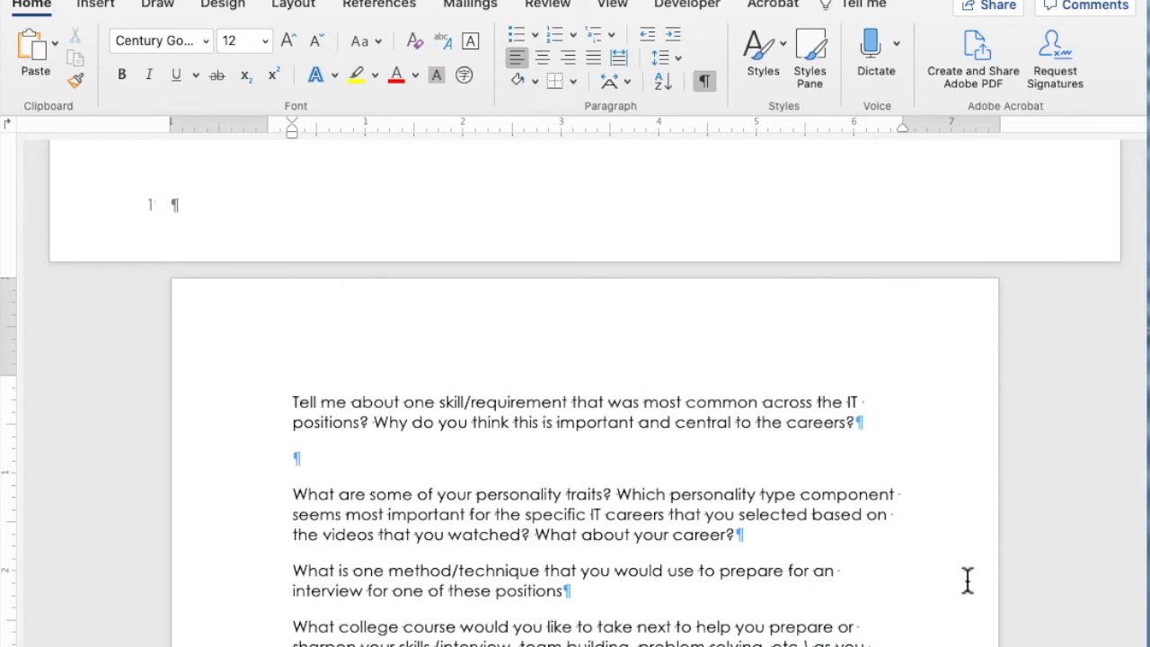
click(849, 537)
key(Return)
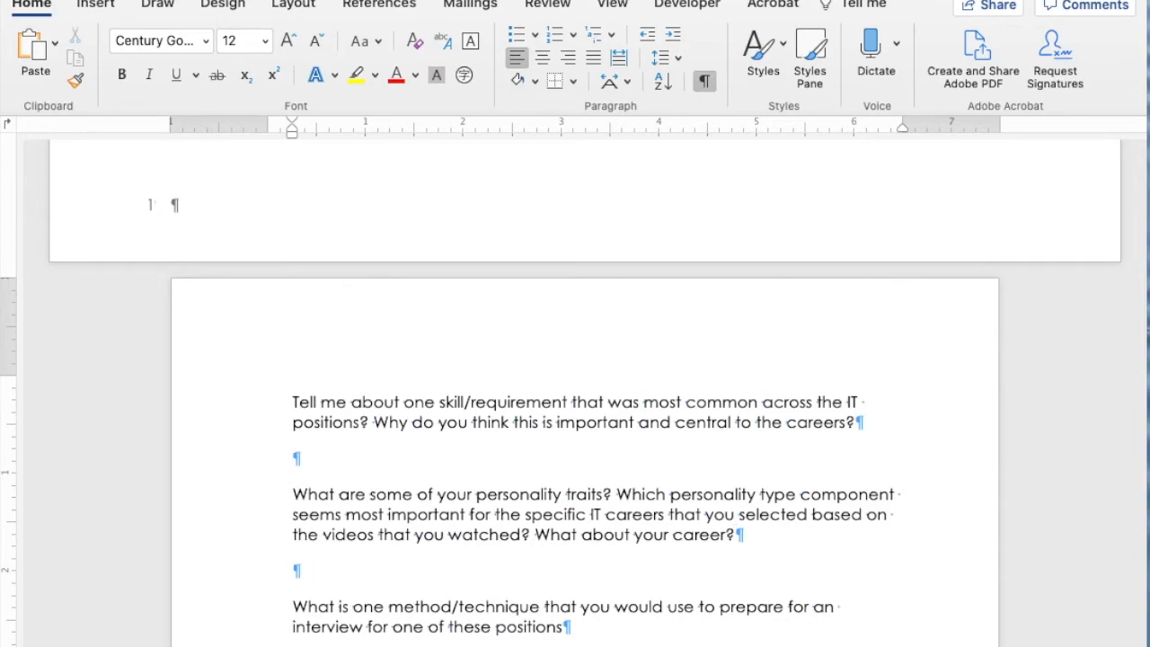
scroll(687, 475, down, 5)
click(686, 474)
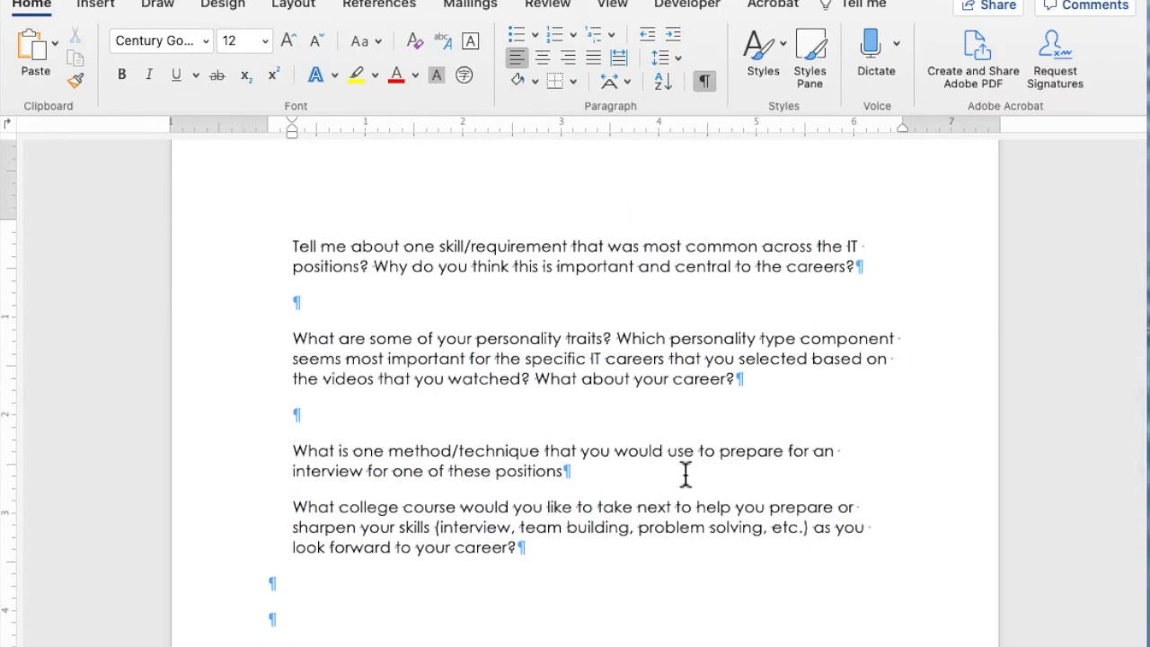
key(Return)
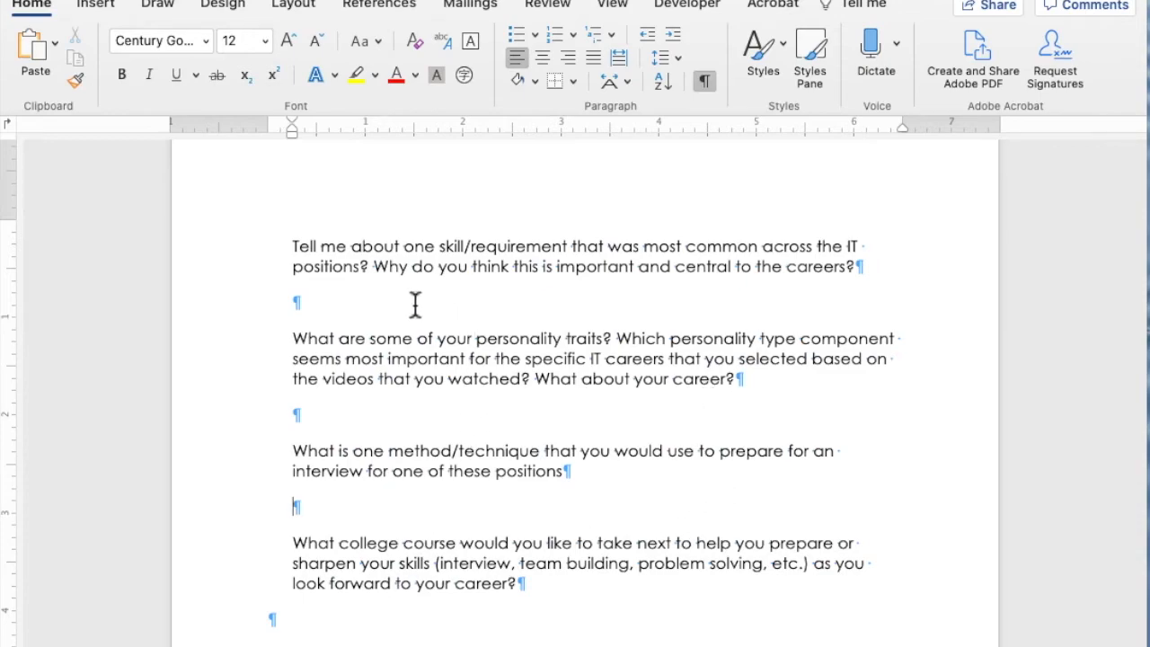
- Italicize all four questions, leaving the empty answer paragraphs between them out of the selection
scroll(414, 305, down, 1)
double_click(262, 201)
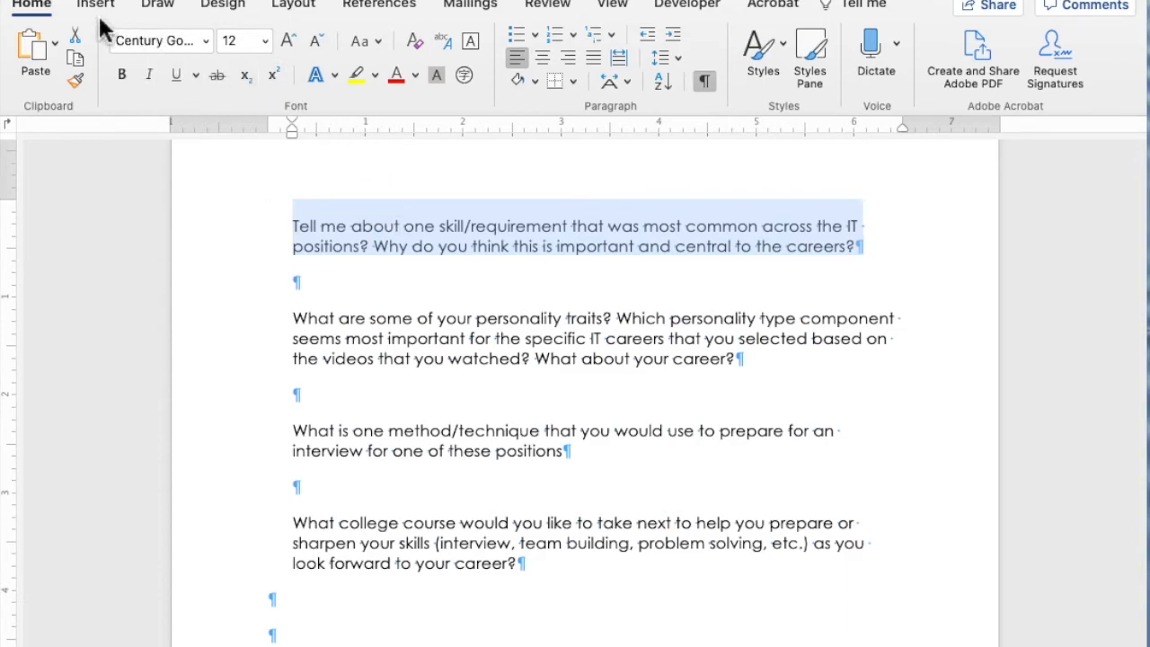
click(149, 77)
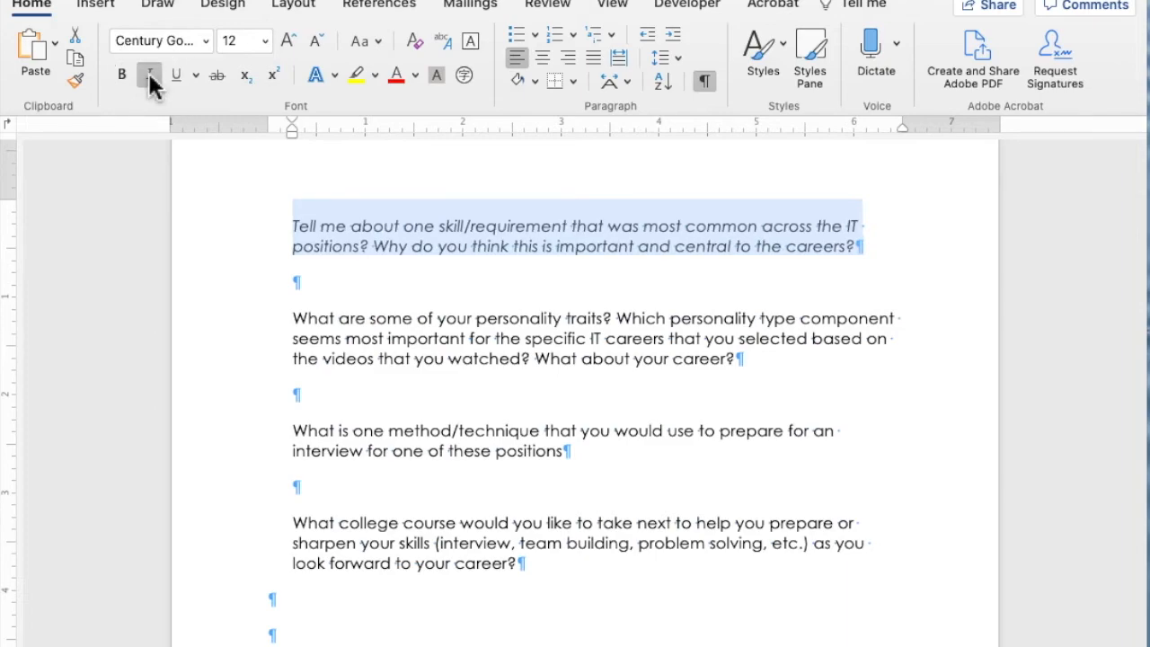
click(228, 329)
drag(230, 335, 226, 369)
click(148, 75)
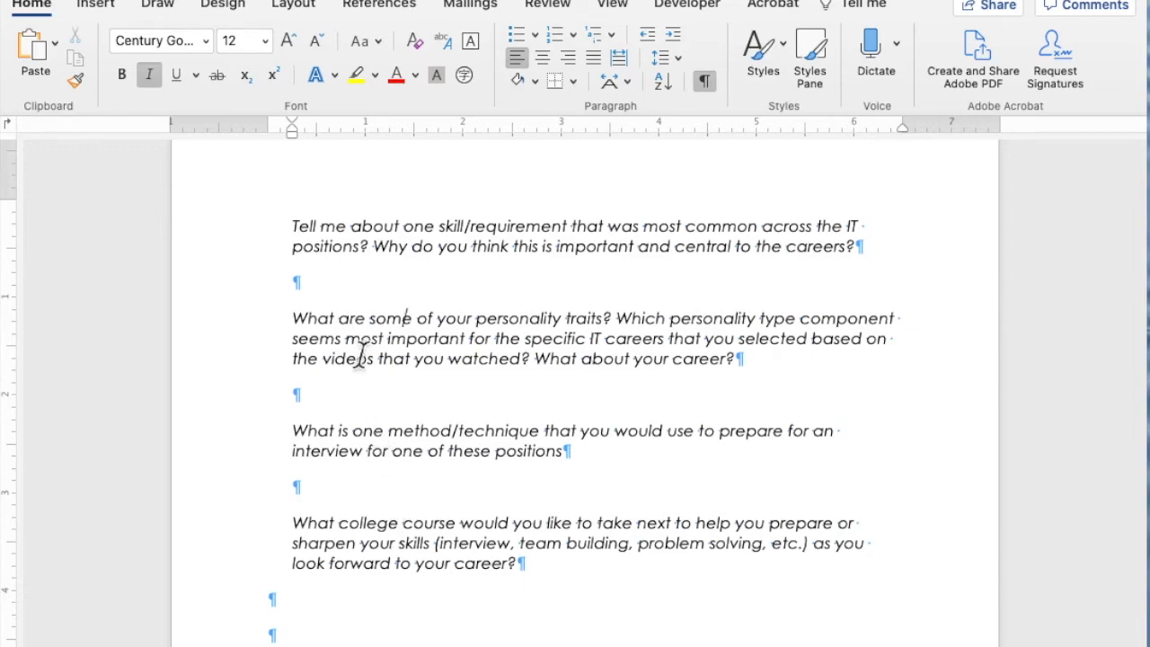
- Remove the questions' left indent and fill the paragraphs below the first three with non-italic Latin placeholder answers
click(333, 284)
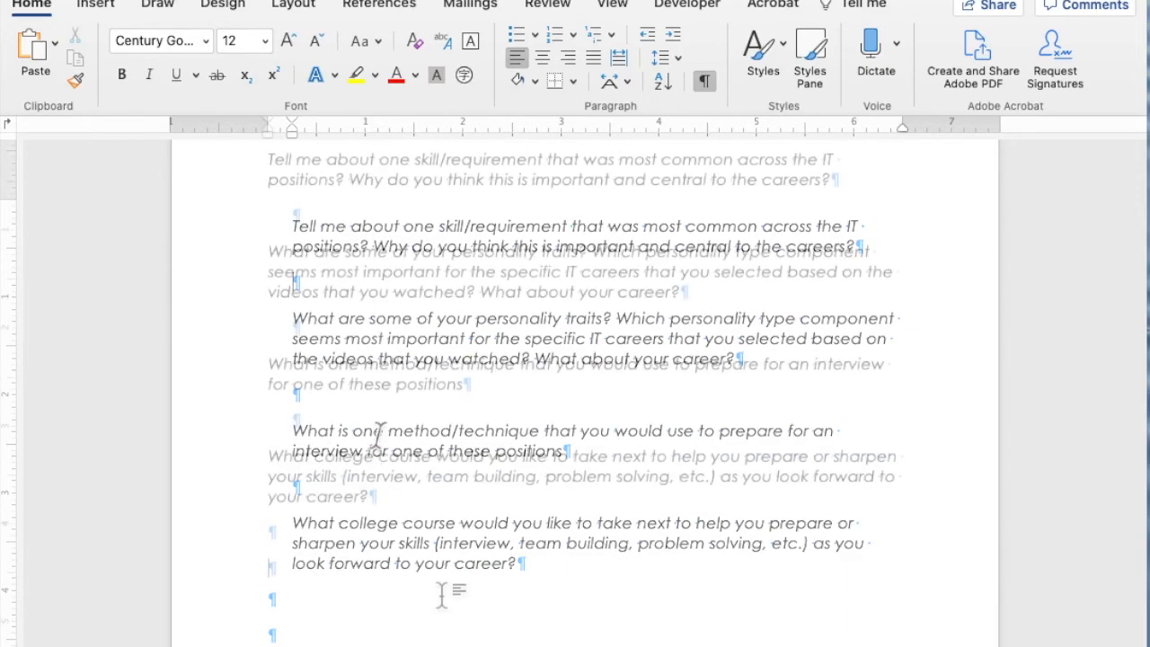
scroll(556, 590, up, 3)
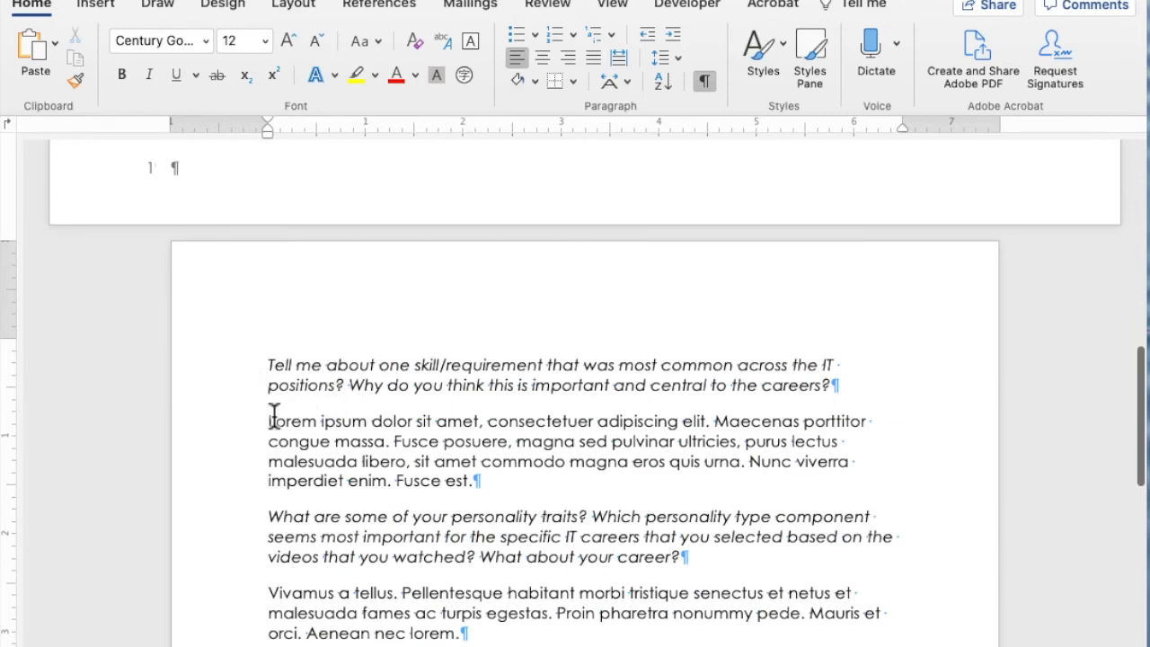
scroll(249, 275, down, 3)
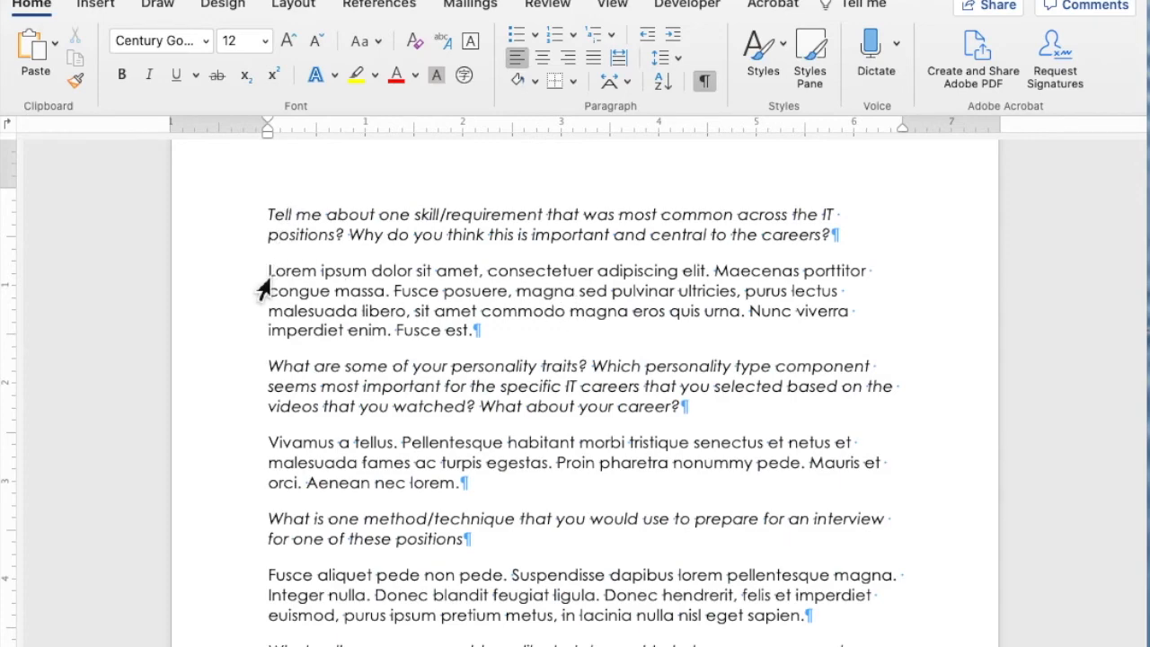
- Indent the answer paragraphs 0.5 inch from the left through the paragraph settings, starting with the Lorem ipsum answer
drag(266, 273, 499, 325)
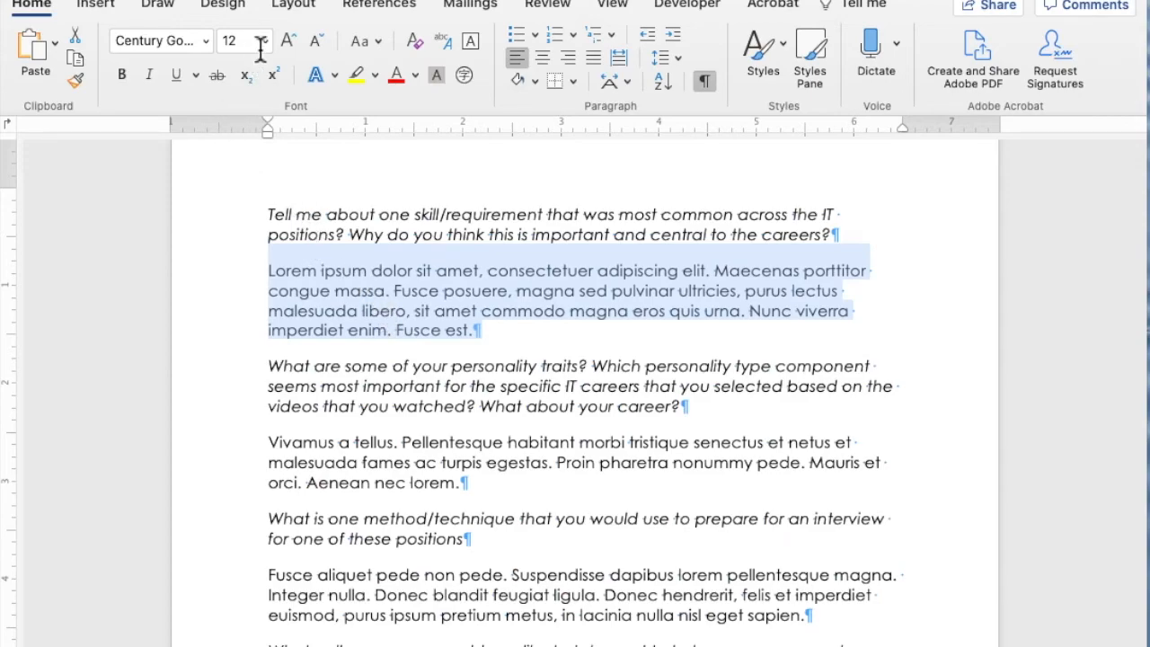
scroll(264, 223, up, 3)
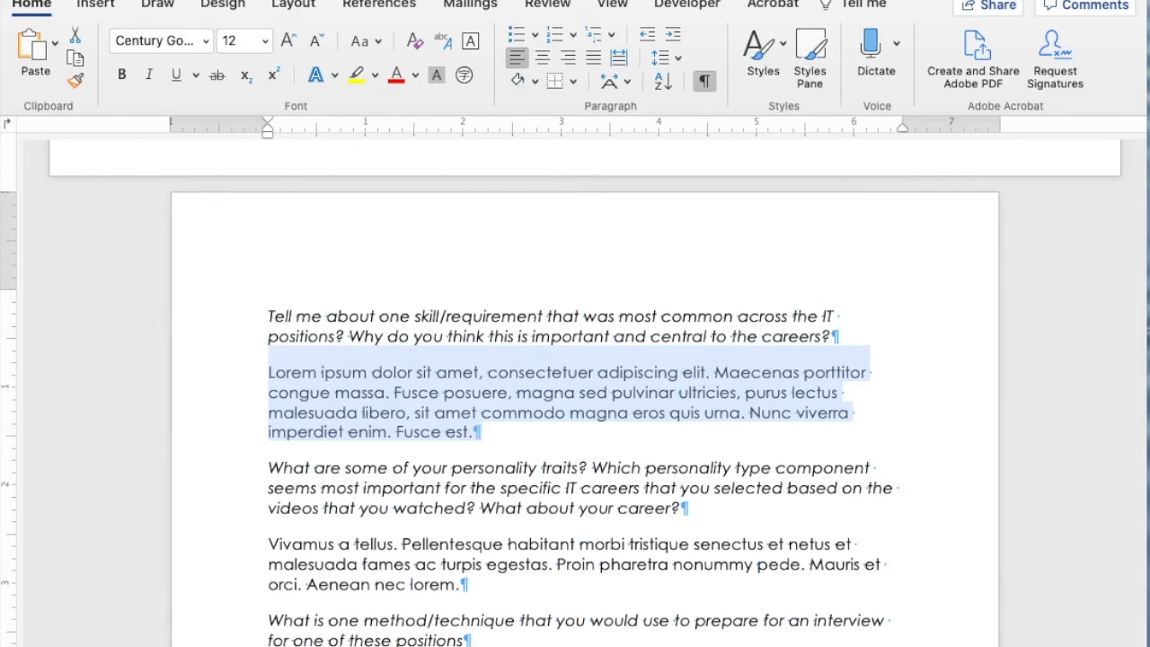
right_click(357, 394)
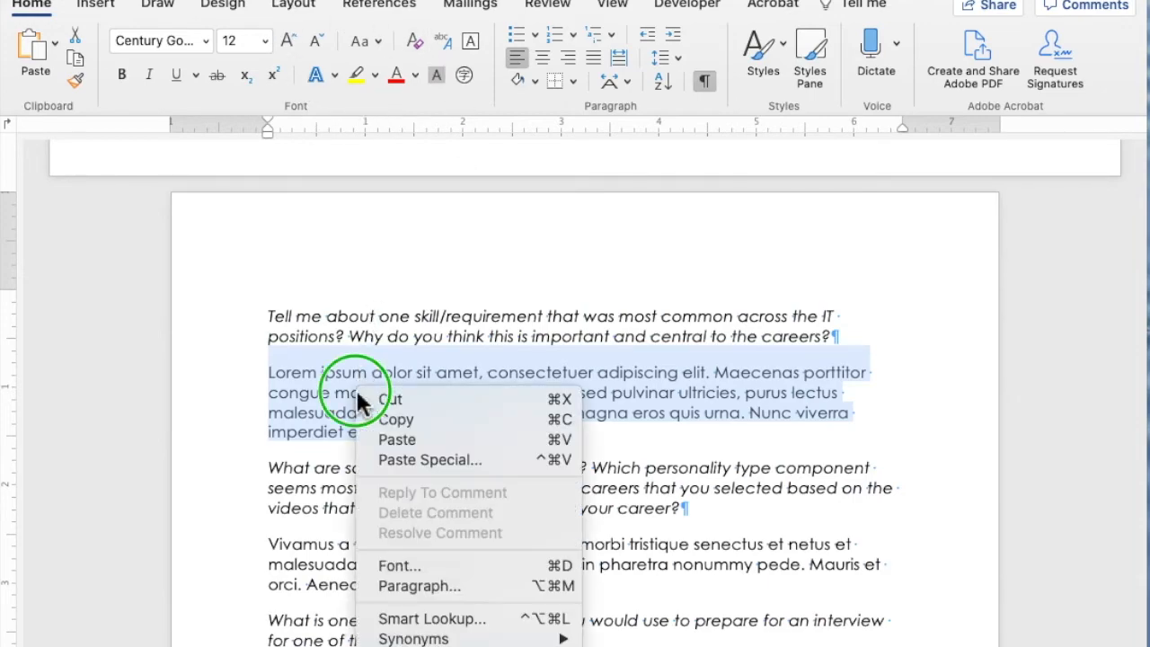
click(398, 584)
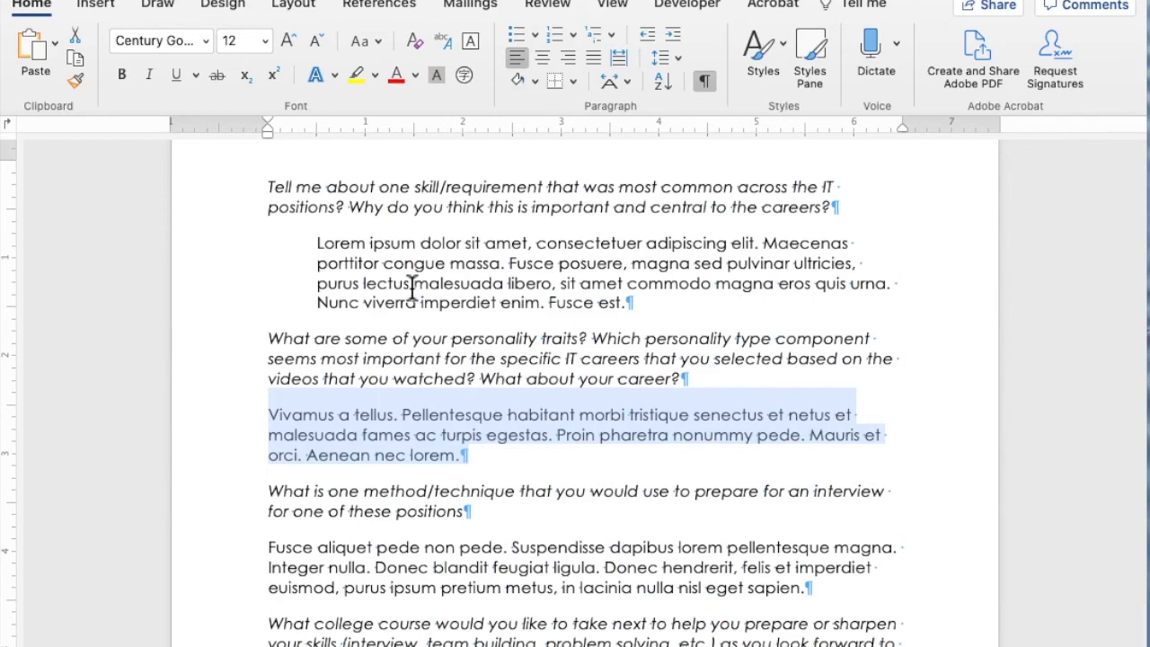
click(273, 268)
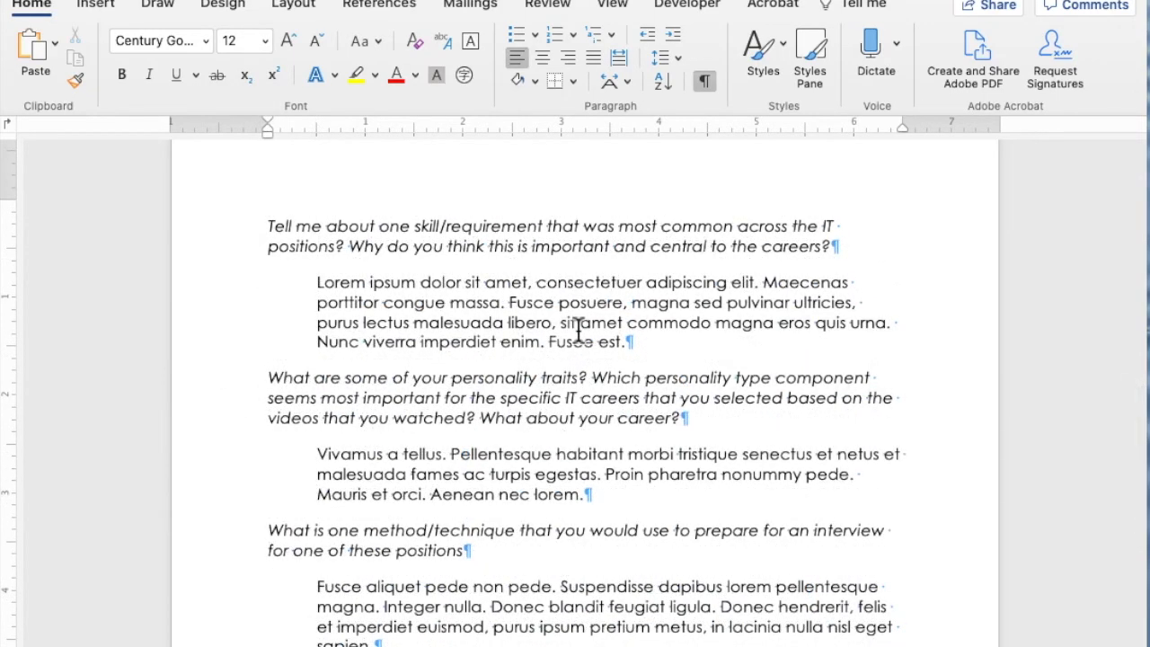
- Paste the indented "Vivamus a tellus" answer below the last question about the next college course
scroll(584, 328, down, 5)
scroll(584, 329, up, 4)
scroll(582, 332, up, 1)
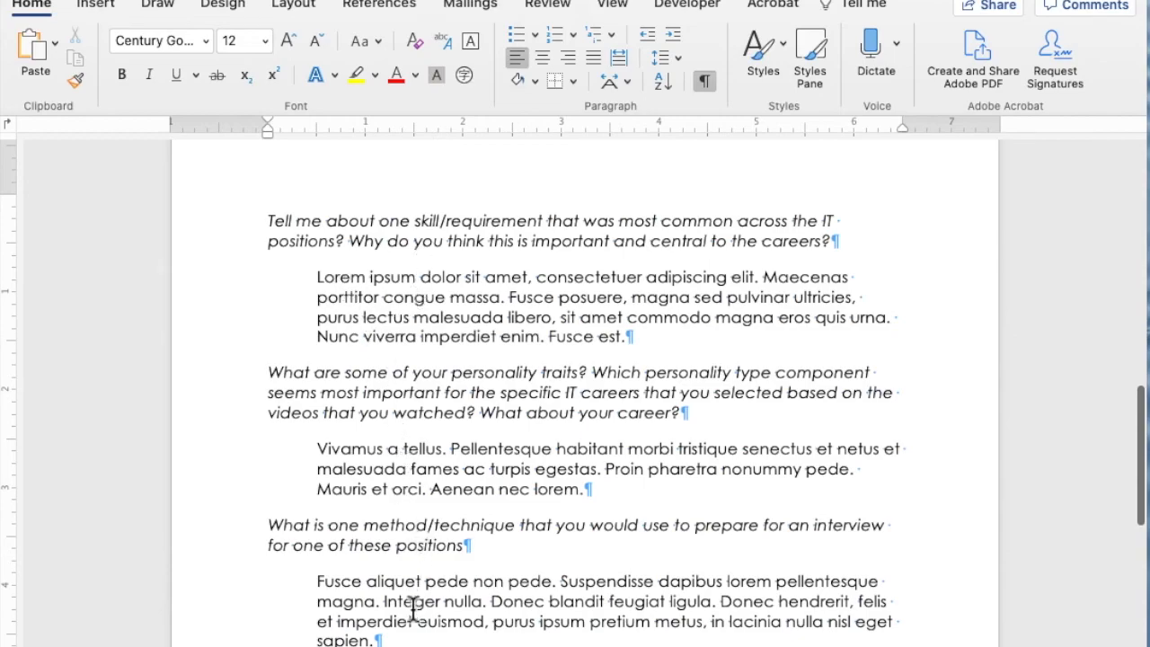
text(Vivamus a tellus. Pellentesque habitant morbi tristique senectus et netus et malesuada fames ac turpis egestas. Proin pharetra nonummy pede. Mauris et orci. Aenean nec lorem.)
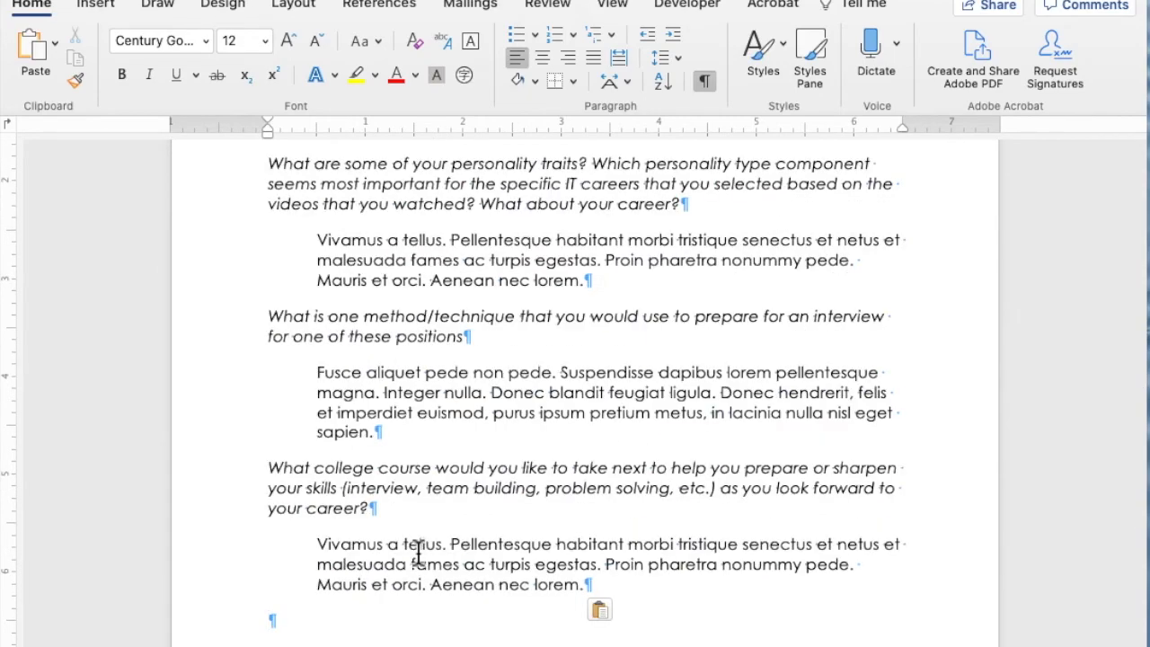
- Review the finished answers, display both pages side by side and hide the formatting marks
scroll(671, 440, down, 5)
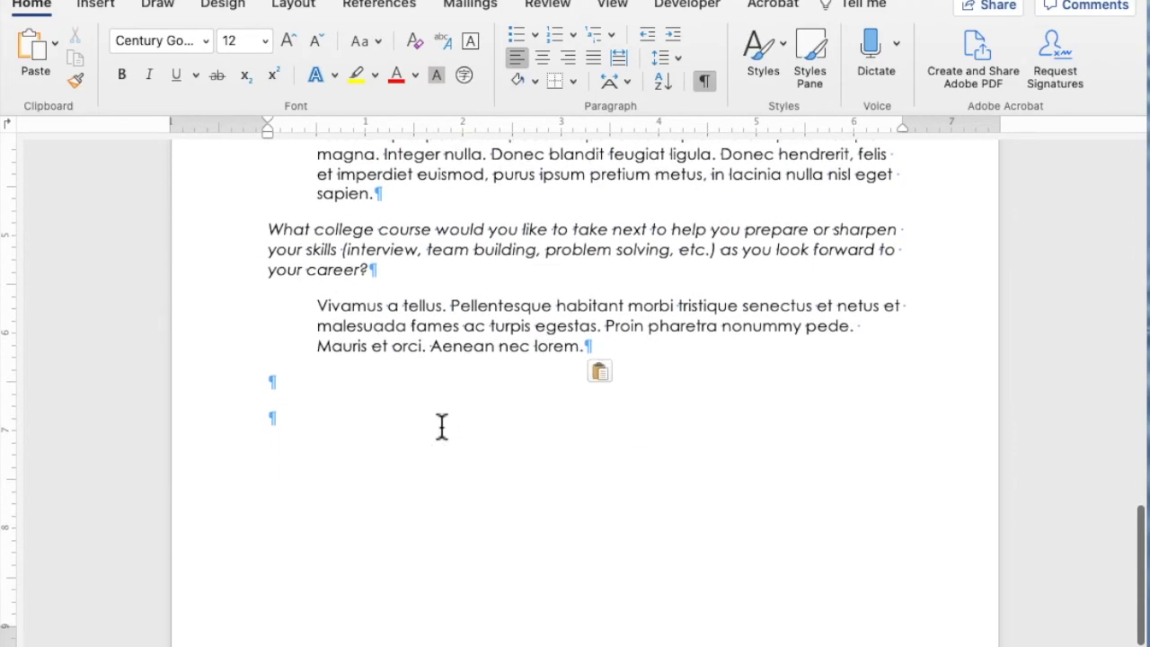
scroll(442, 427, up, 15)
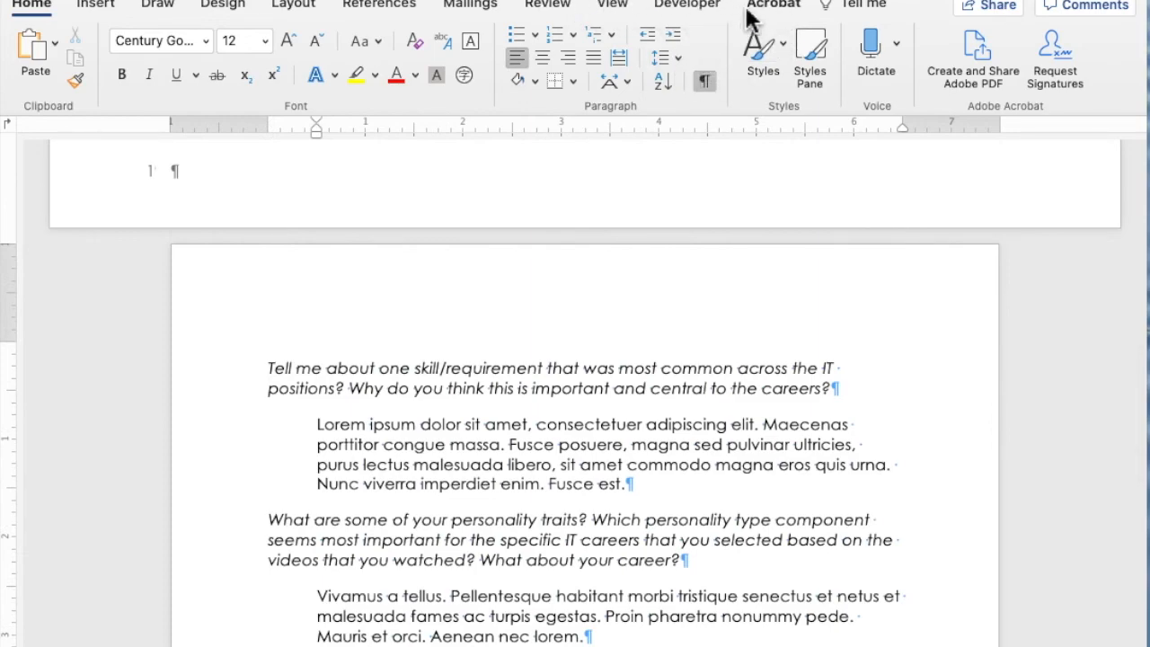
click(612, 7)
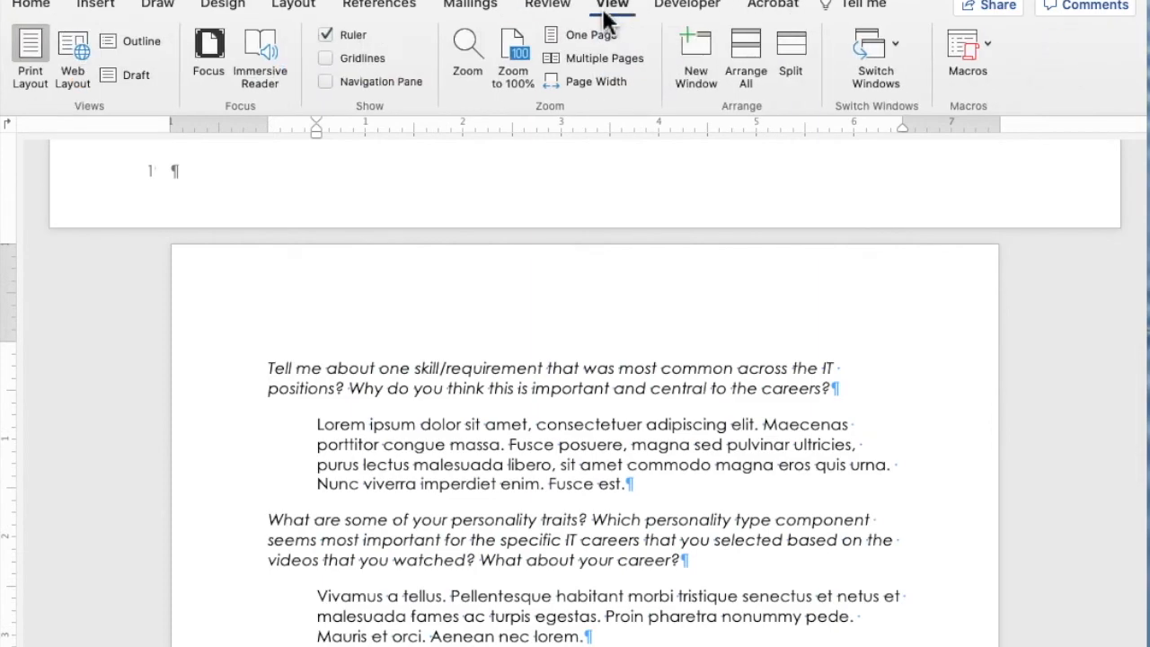
click(602, 54)
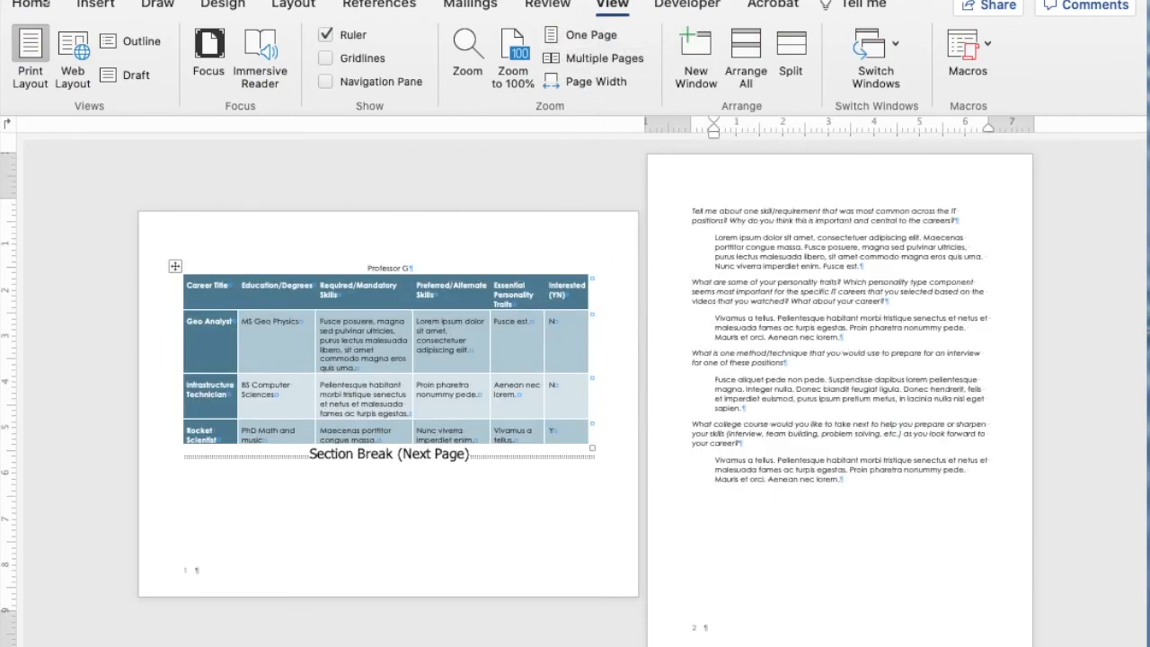
click(35, 5)
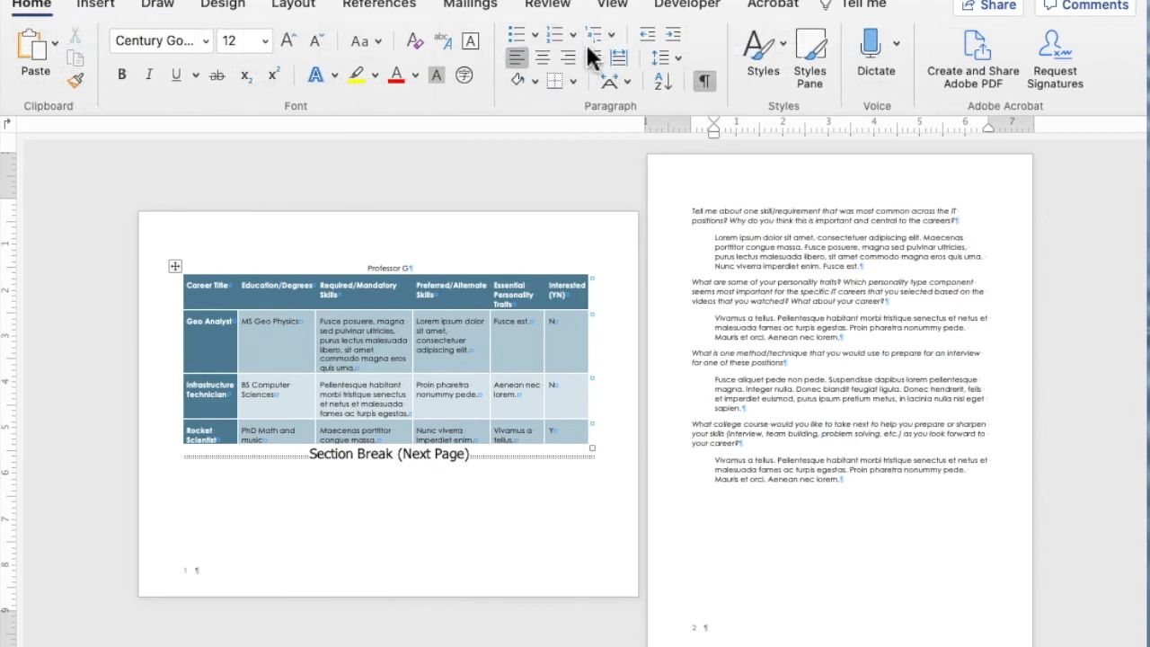
click(708, 81)
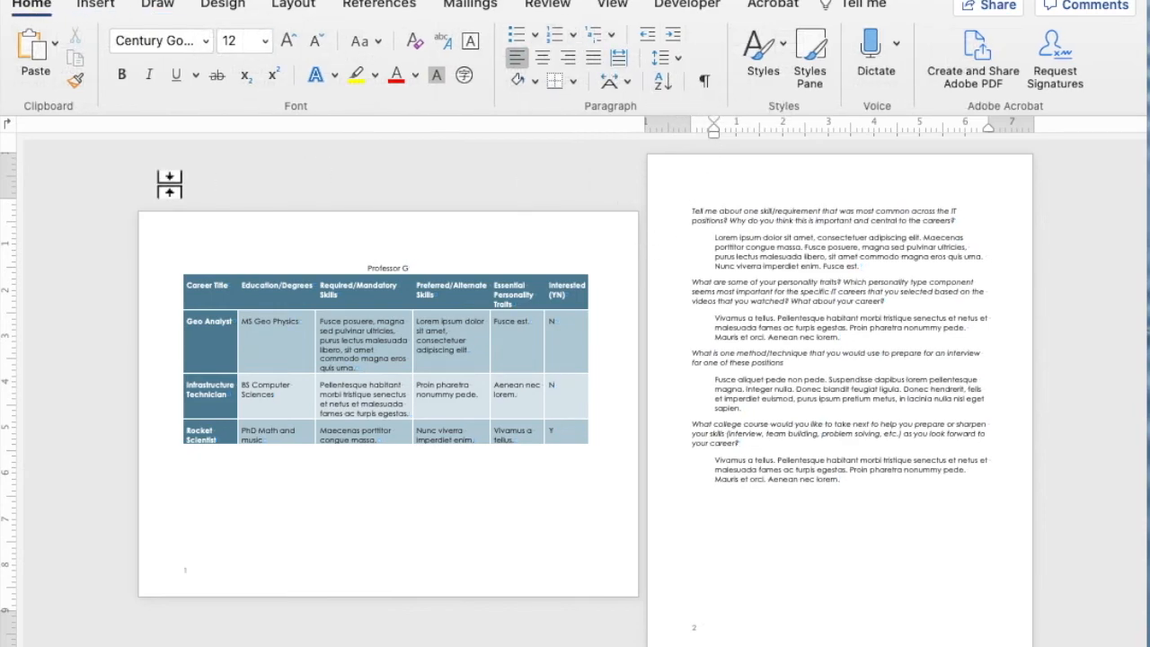